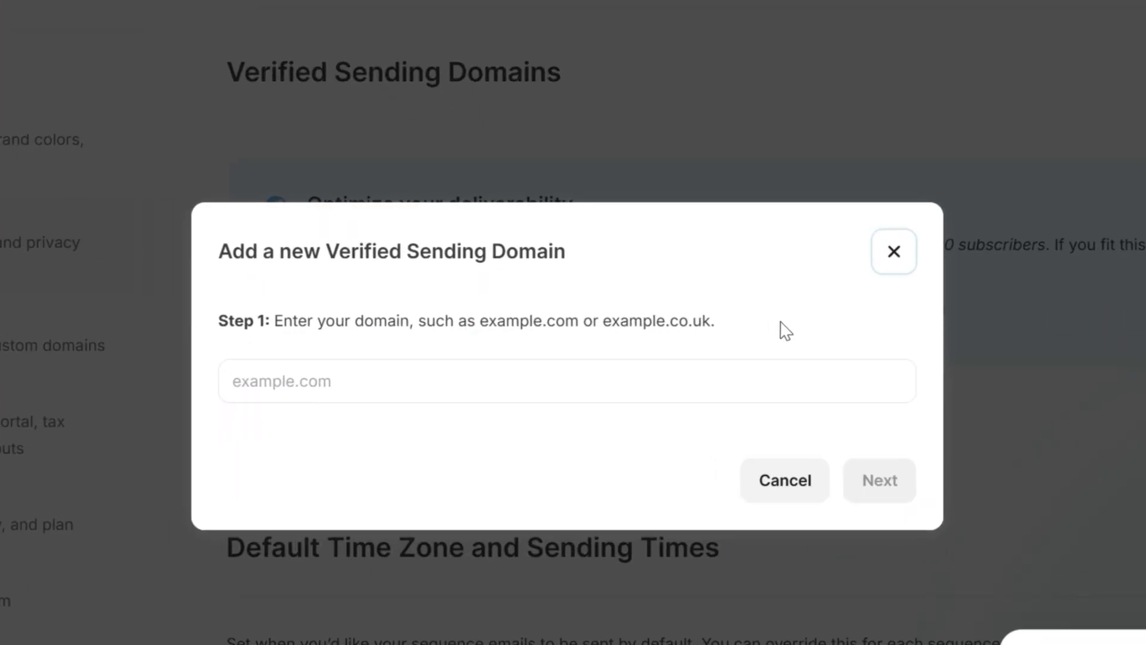
Add dmarctest2.com as a new verified sending domain and continue to the DNS records step
{"action": "left_click", "coordinate": [724, 376]}
{"action": "type", "text": "dmarctes"}
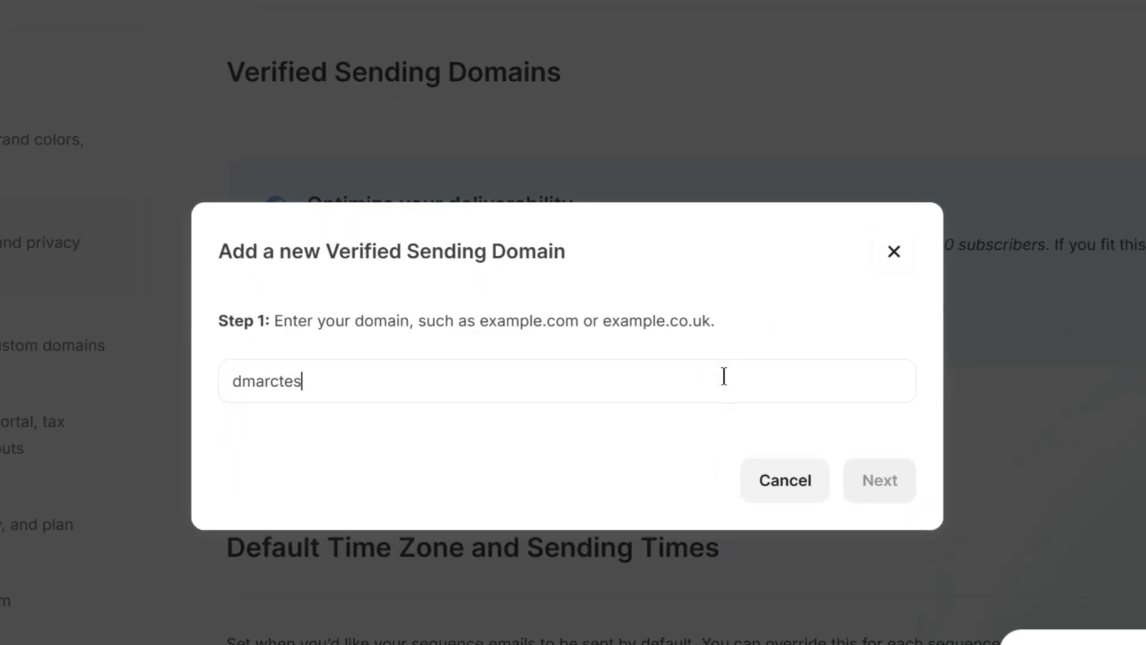
{"action": "type", "text": "t2.com"}
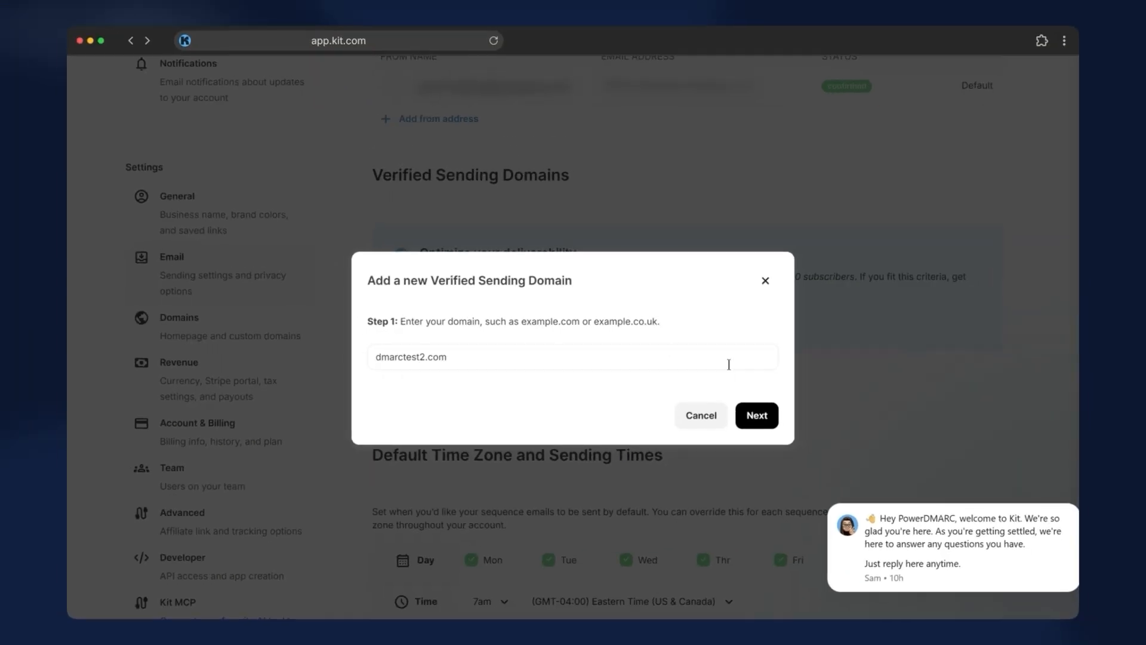
{"action": "left_click", "coordinate": [875, 477]}
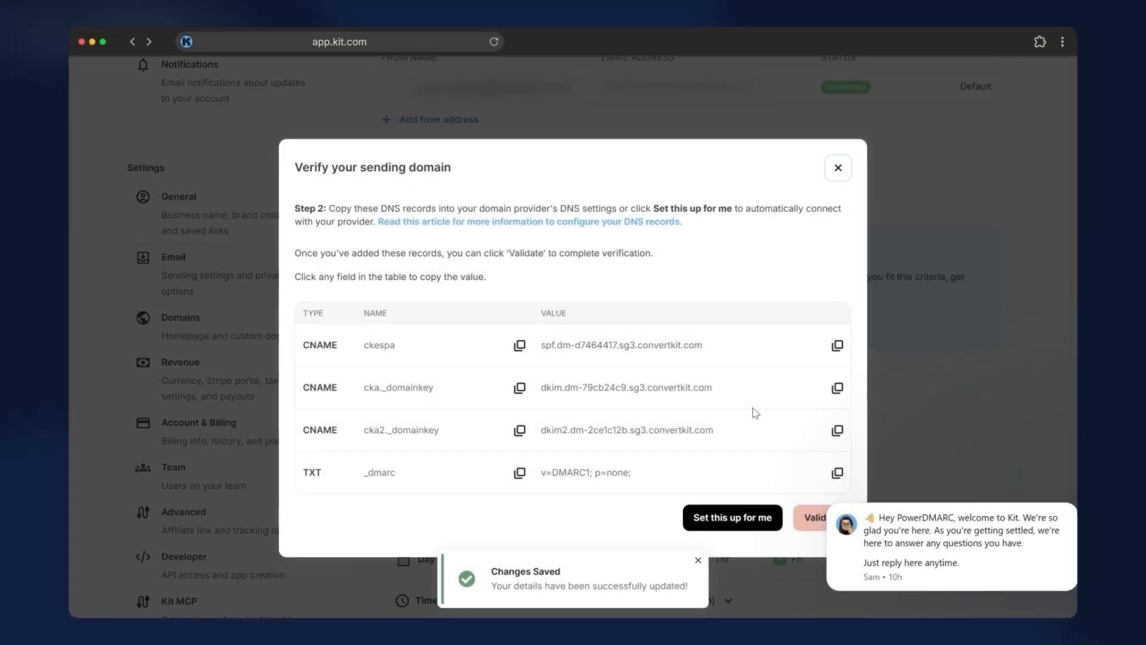
In Namecheap's Advanced DNS, add a new record with host ckespa and value spf.dm-d7464417.sg3.convertkit.com copied from Kit
{"action": "left_click", "coordinate": [1073, 506]}
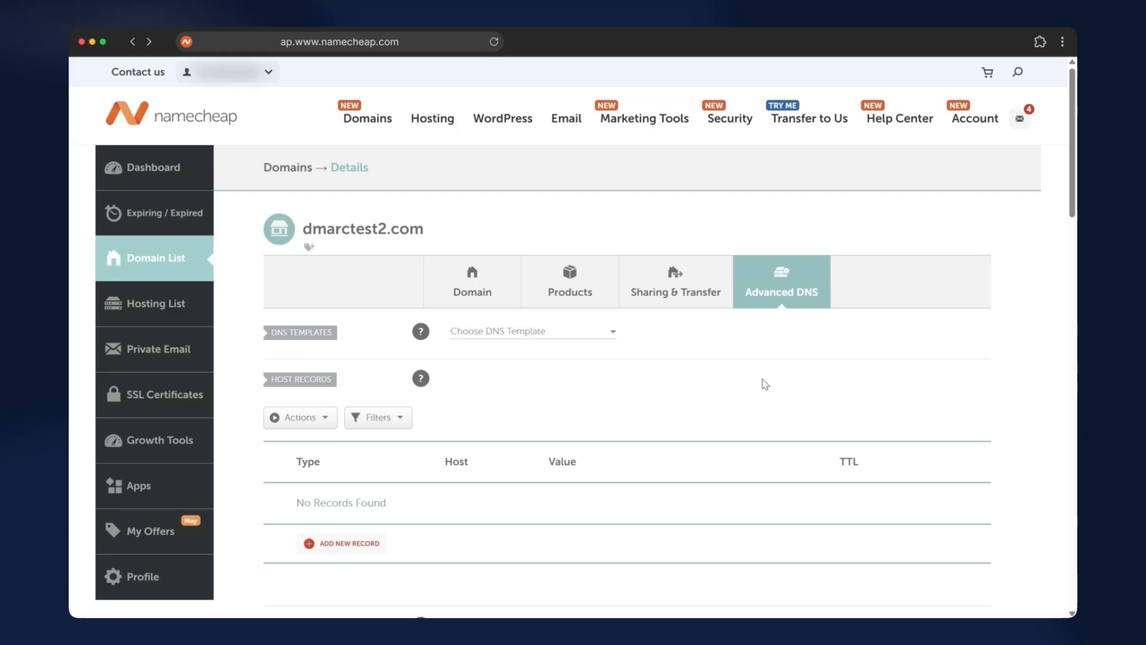
{"action": "scroll", "coordinate": [765, 384], "scroll_direction": "down", "scroll_amount": 1}
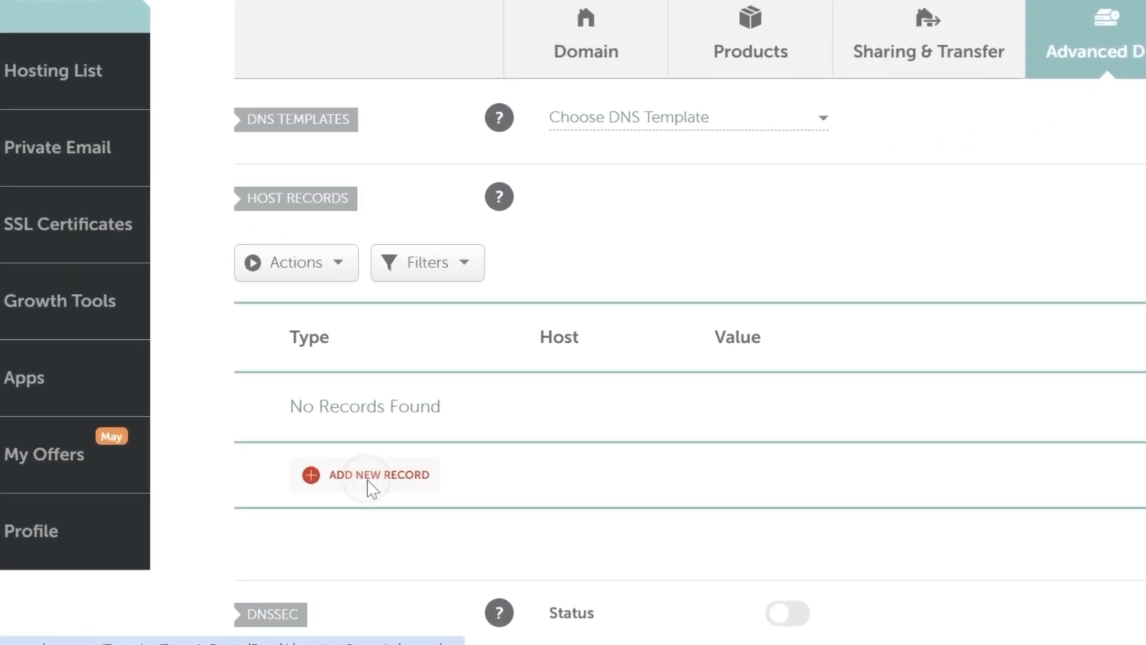
{"action": "left_click", "coordinate": [343, 509]}
{"action": "scroll", "coordinate": [302, 213], "scroll_direction": "down", "scroll_amount": 2}
{"action": "left_click", "coordinate": [365, 272]}
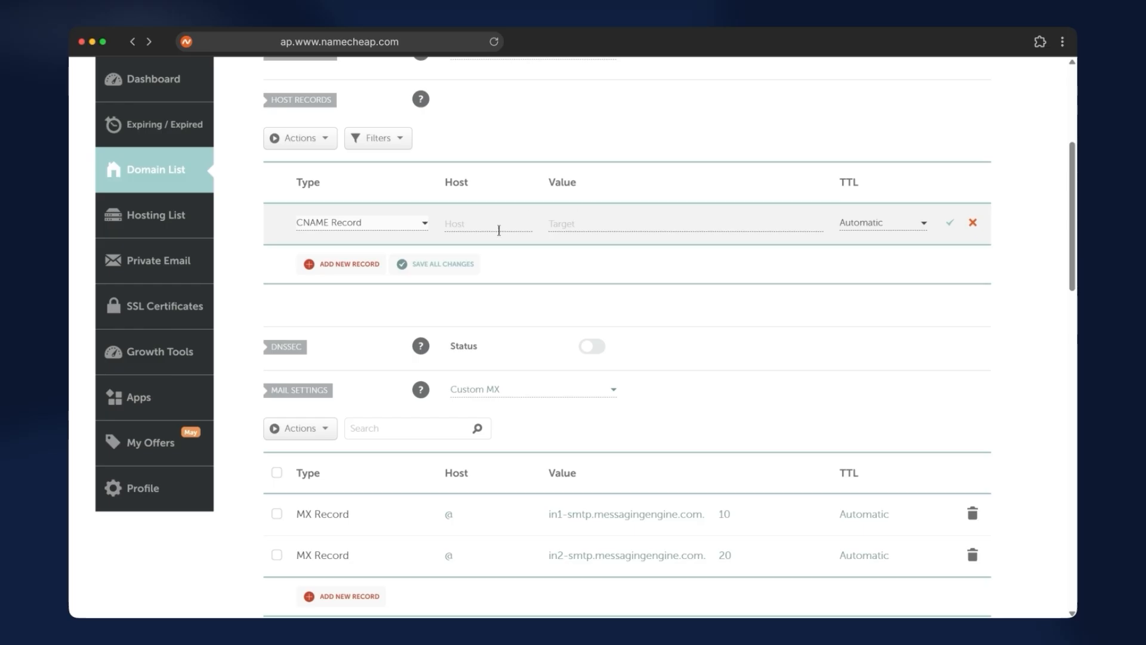
{"action": "left_click", "coordinate": [499, 231]}
{"action": "type", "text": "ckespa"}
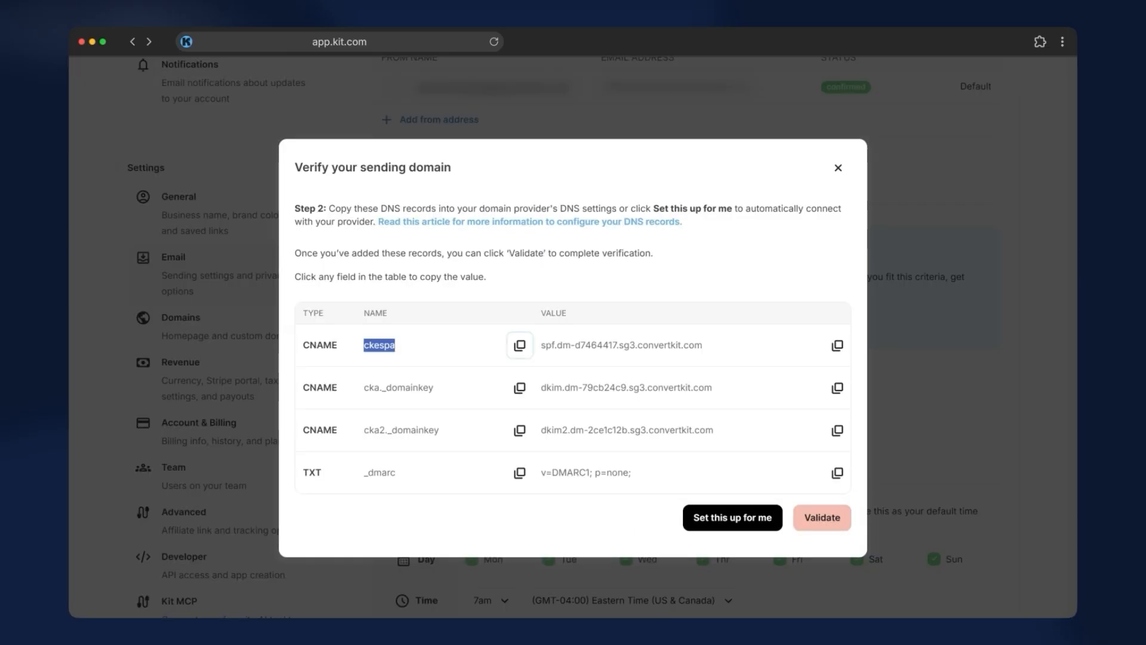
{"action": "left_click", "coordinate": [836, 346]}
{"action": "key", "text": "ctrl+c"}
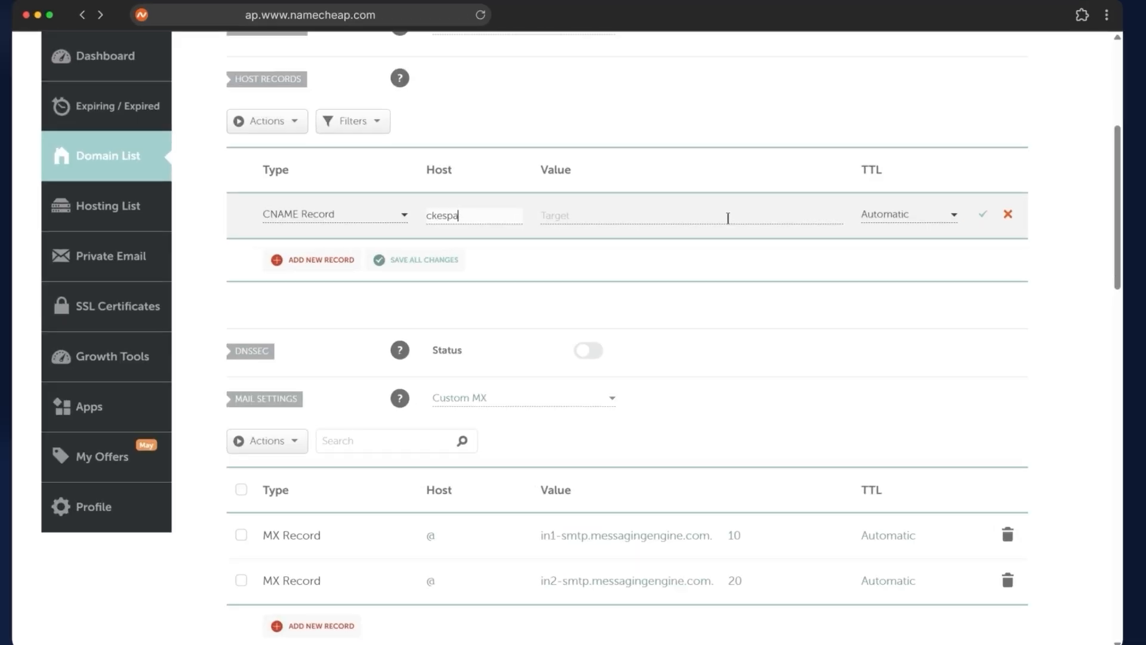
{"action": "left_click", "coordinate": [726, 214]}
{"action": "key", "text": "ctrl+v"}
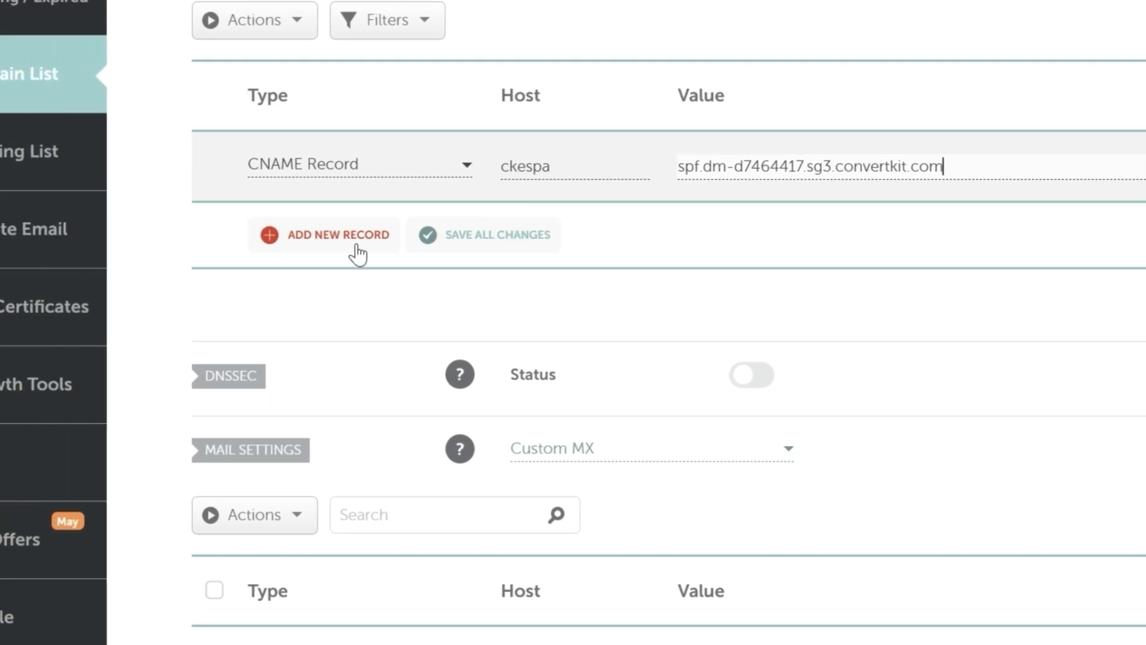
Add a second CNAME record with host cka._domainkey and value dkim.dm-79cb24c9.sg3.convertkit.com copied from Kit
{"action": "left_click", "coordinate": [209, 236]}
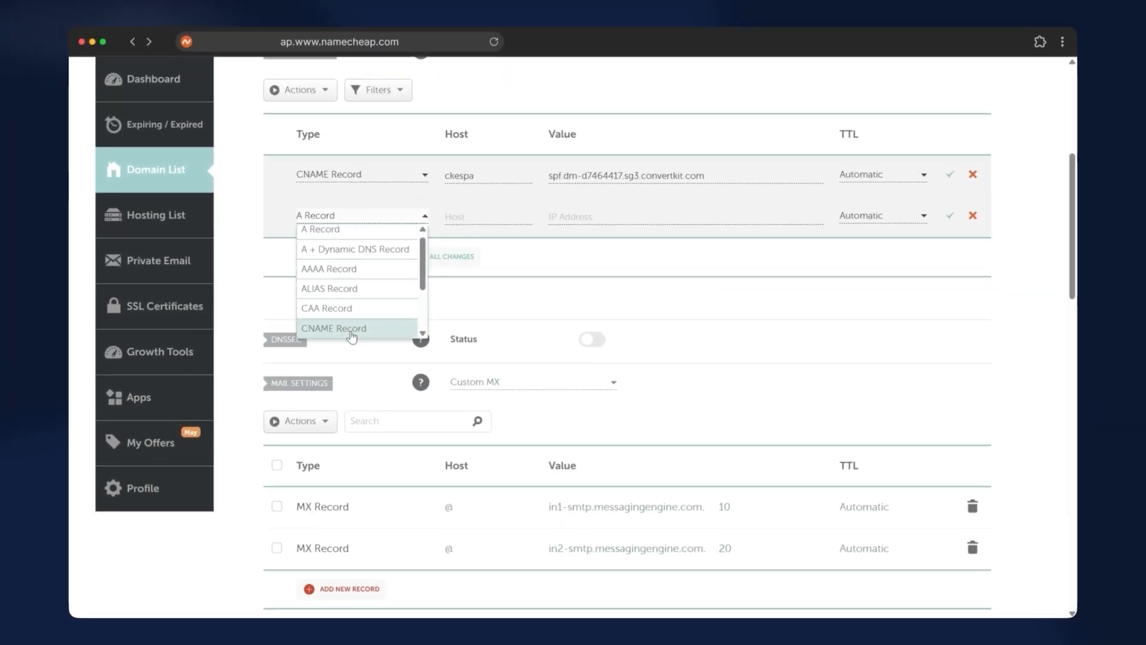
{"action": "left_click", "coordinate": [352, 332]}
{"action": "scroll", "coordinate": [463, 259], "scroll_direction": "up", "scroll_amount": 2}
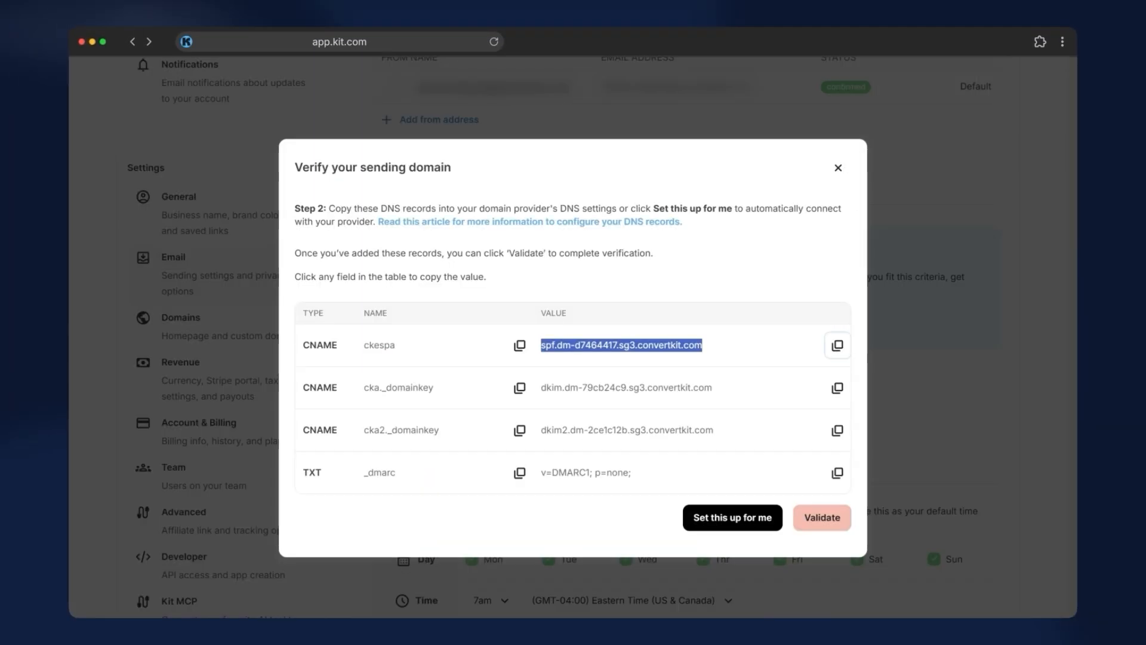
{"action": "left_click", "coordinate": [519, 390]}
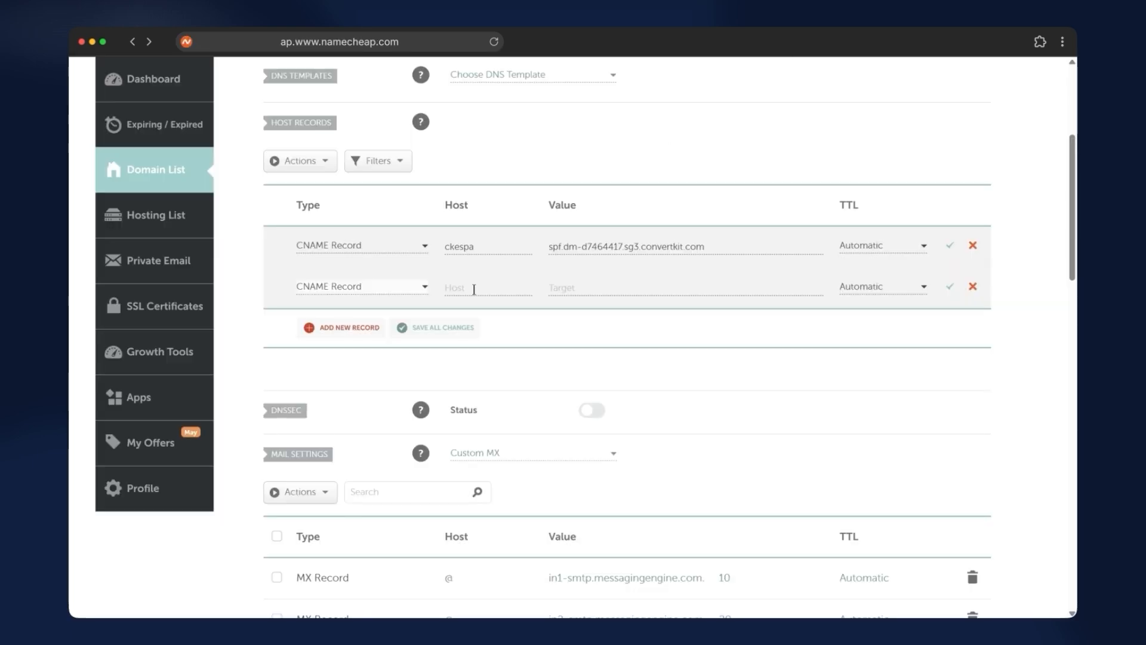
{"action": "left_click", "coordinate": [474, 289]}
{"action": "key", "text": "ctrl+v"}
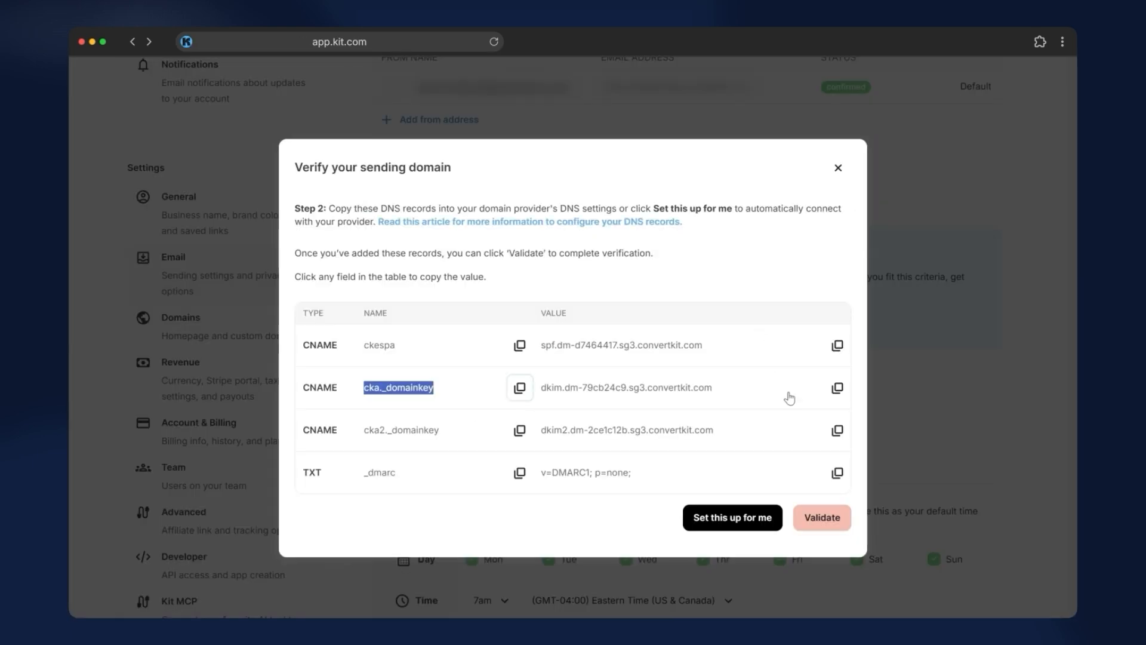
{"action": "left_click", "coordinate": [838, 388]}
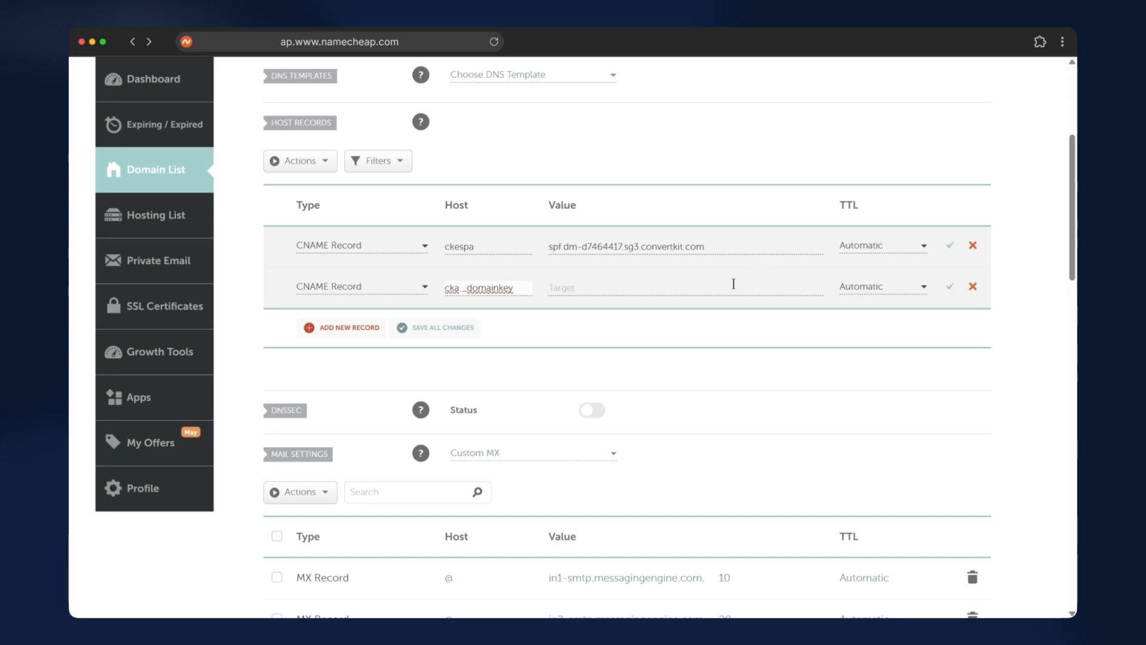
{"action": "left_click", "coordinate": [722, 289]}
{"action": "key", "text": "ctrl+v"}
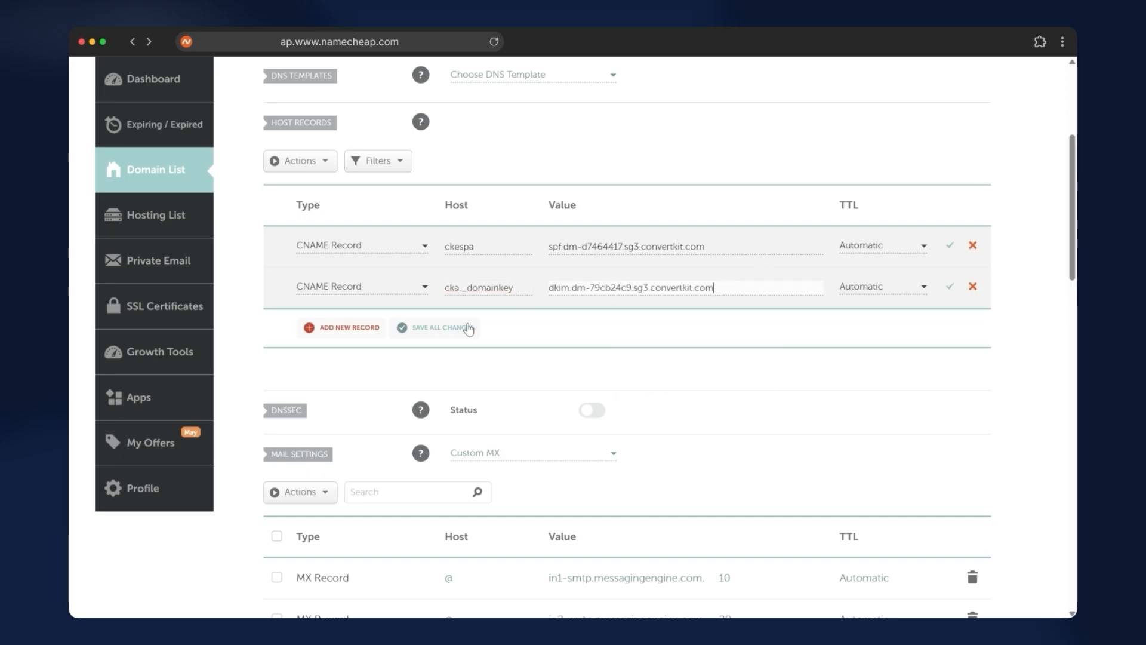
Add a third CNAME record with host cka2._domainkey and value dkim2.dm-2ce1c12b.sg3.convertkit.com copied from Kit
{"action": "left_click", "coordinate": [355, 328]}
{"action": "left_click", "coordinate": [353, 378]}
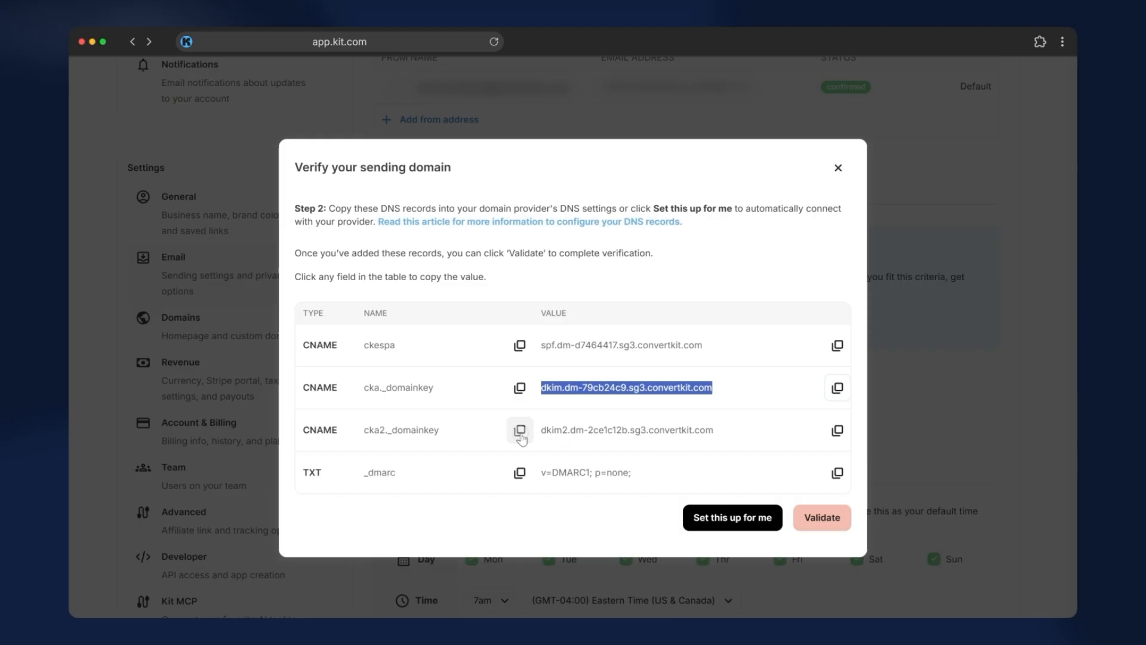
{"action": "left_click", "coordinate": [519, 431]}
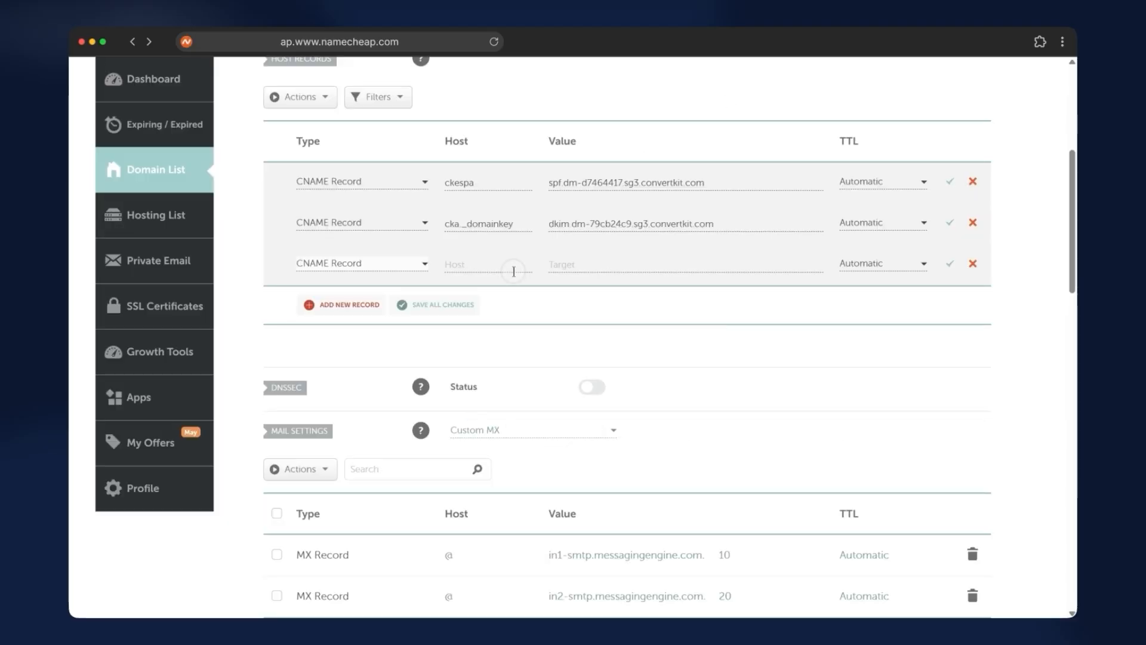
{"action": "left_click", "coordinate": [513, 269]}
{"action": "key", "text": "super+v"}
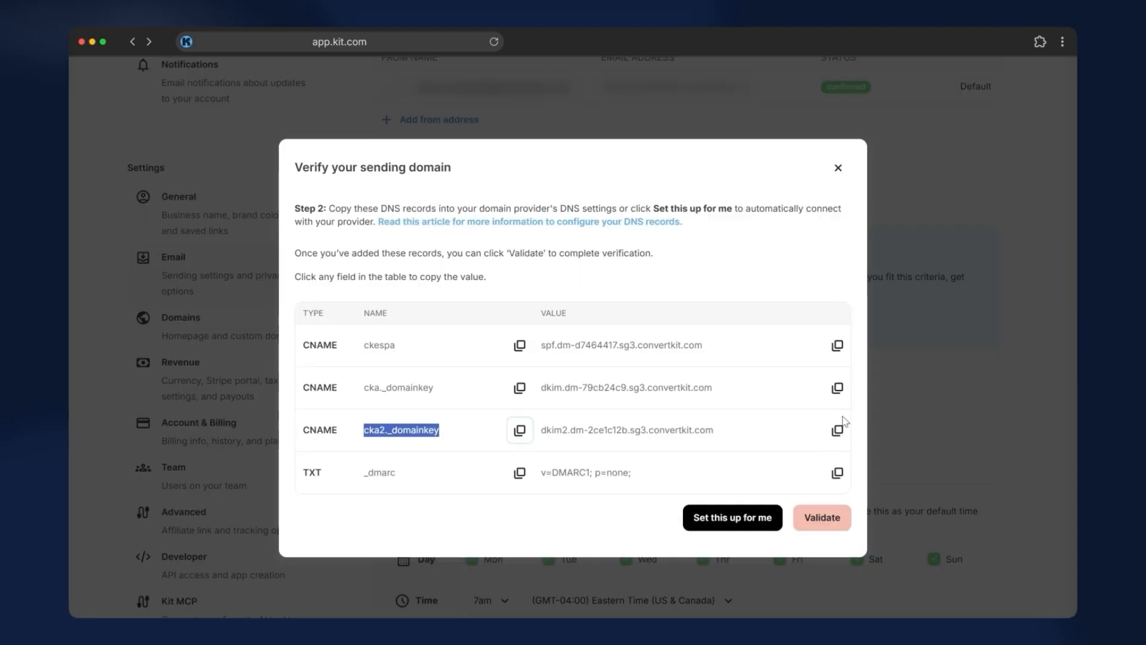
{"action": "left_click", "coordinate": [839, 427]}
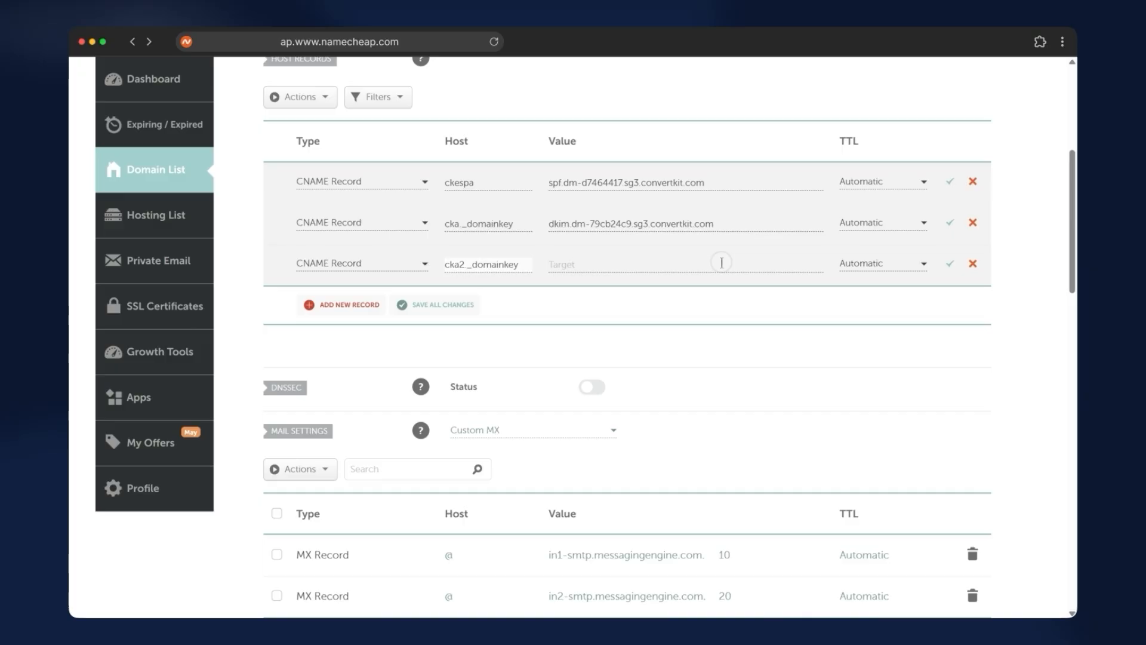
{"action": "left_click", "coordinate": [721, 262]}
{"action": "key", "text": "super+v"}
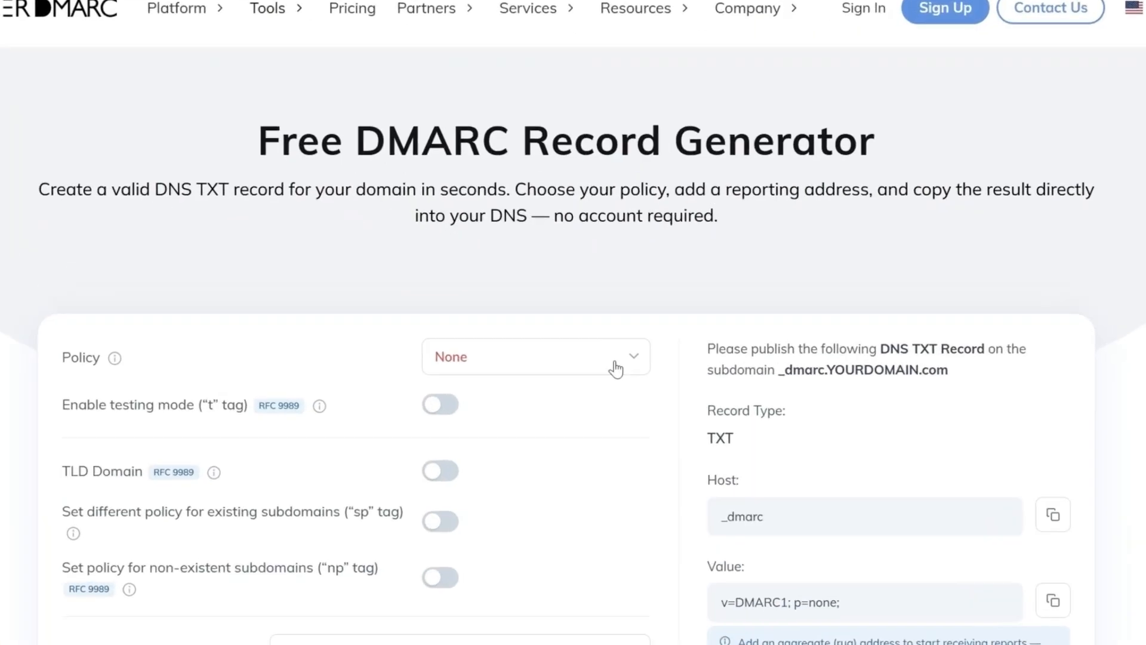
In PowerDMARC's DMARC Record Generator, keep the policy at None and add a test address at dmarctest2.com as aggregate report email
{"action": "left_click", "coordinate": [609, 358]}
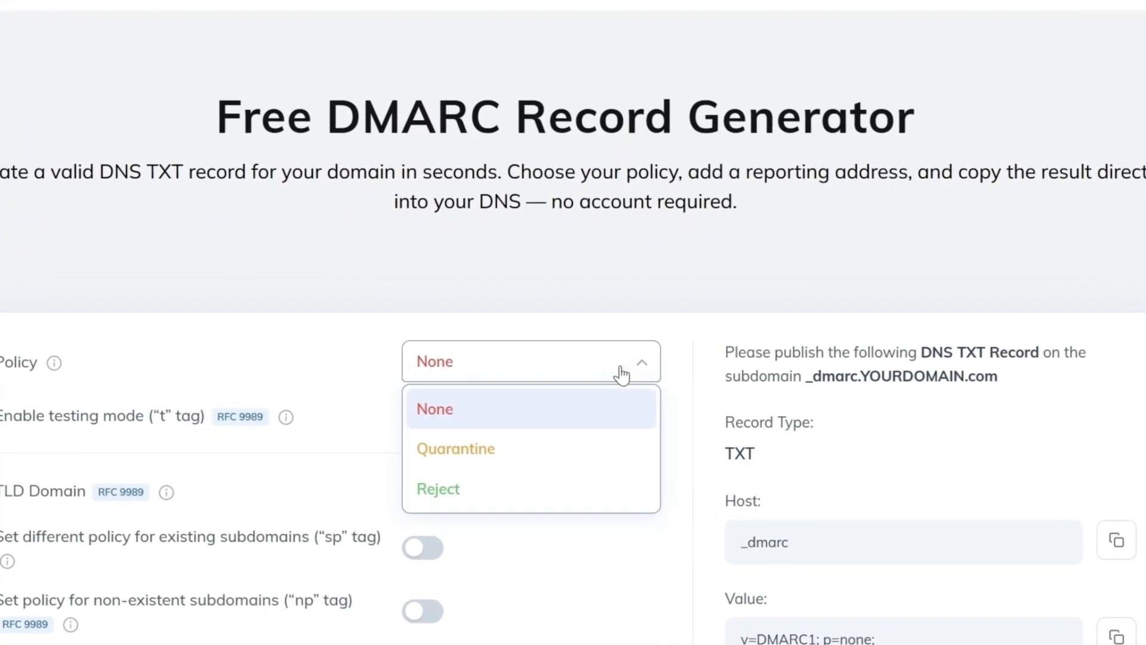
{"action": "left_click", "coordinate": [470, 416]}
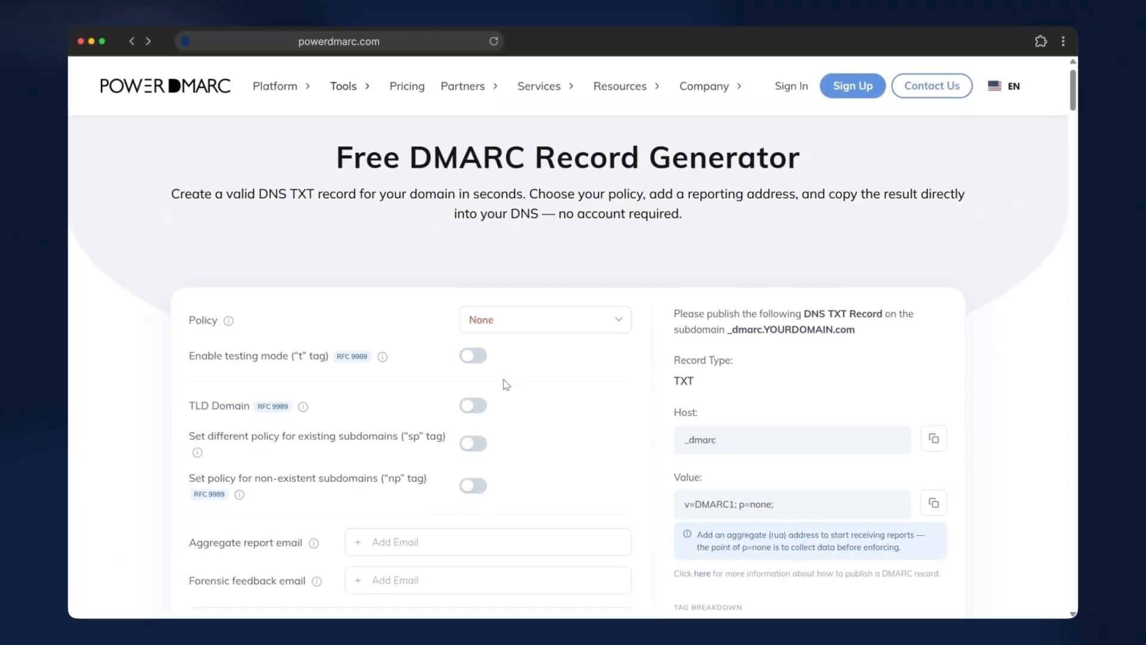
{"action": "scroll", "coordinate": [472, 417], "scroll_direction": "down", "scroll_amount": 3}
{"action": "scroll", "coordinate": [504, 380], "scroll_direction": "down", "scroll_amount": 1}
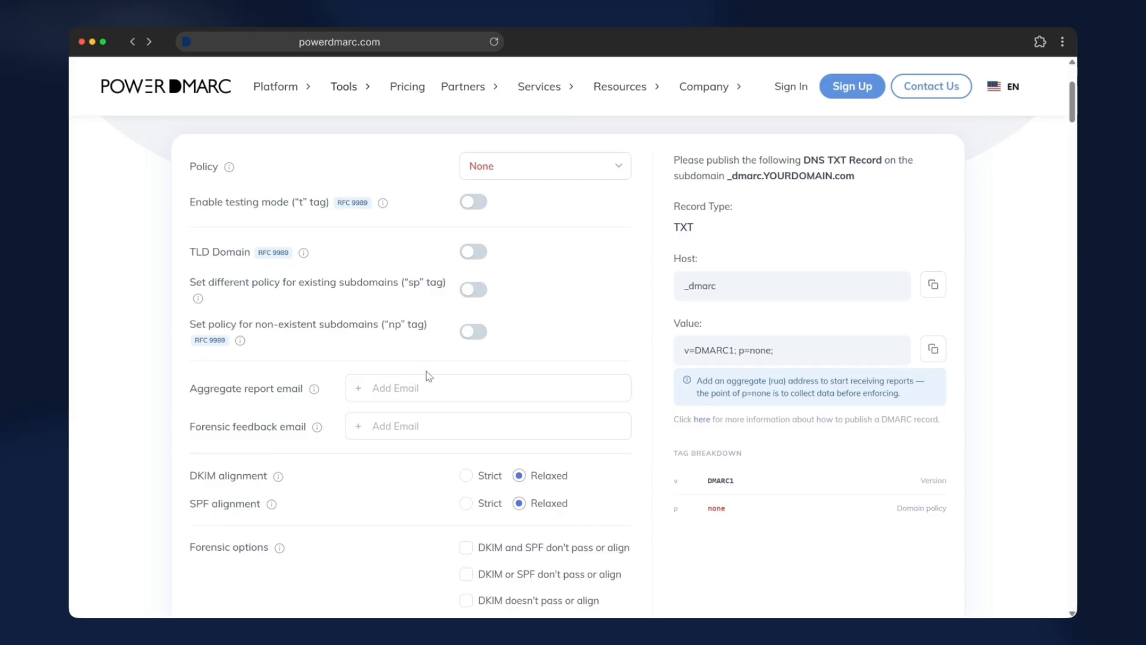
{"action": "left_click", "coordinate": [409, 388]}
{"action": "type", "text": "test"}
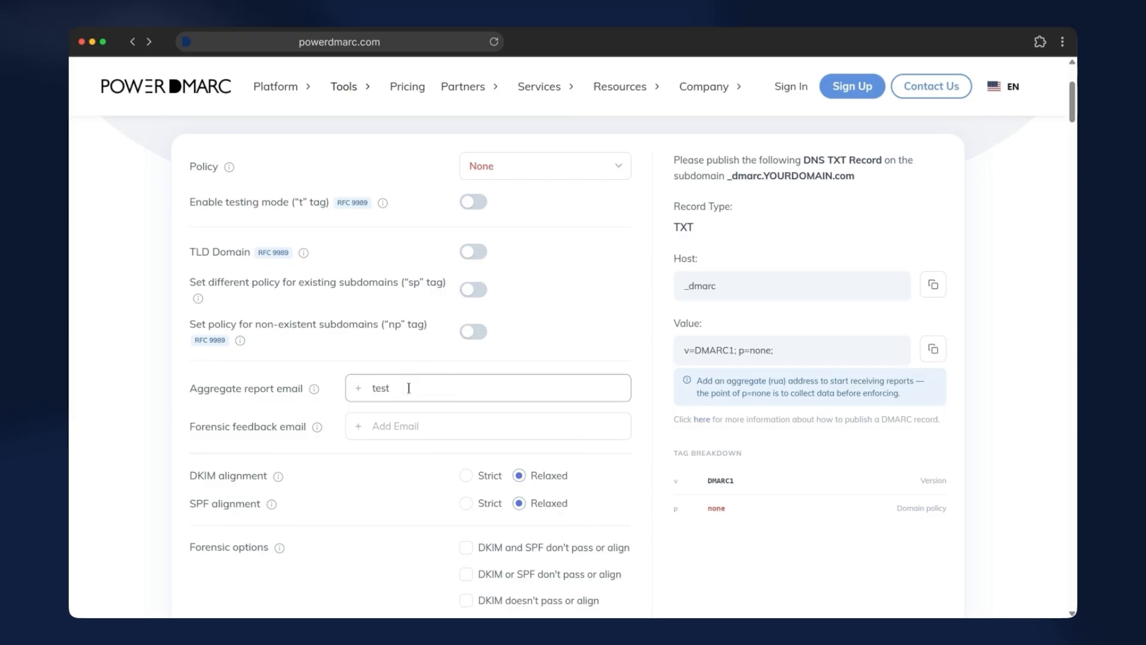
{"action": "type", "text": "@dmarctest2.com"}
Add the same test address as the forensic feedback email
{"action": "key", "text": "super+a"}
{"action": "left_click", "coordinate": [432, 436]}
{"action": "key", "text": "Down"}
{"action": "key", "text": "Return"}
Set DKIM and SPF alignment to Strict and tick all four forensic options
{"action": "scroll", "coordinate": [430, 504], "scroll_direction": "down", "scroll_amount": 3}
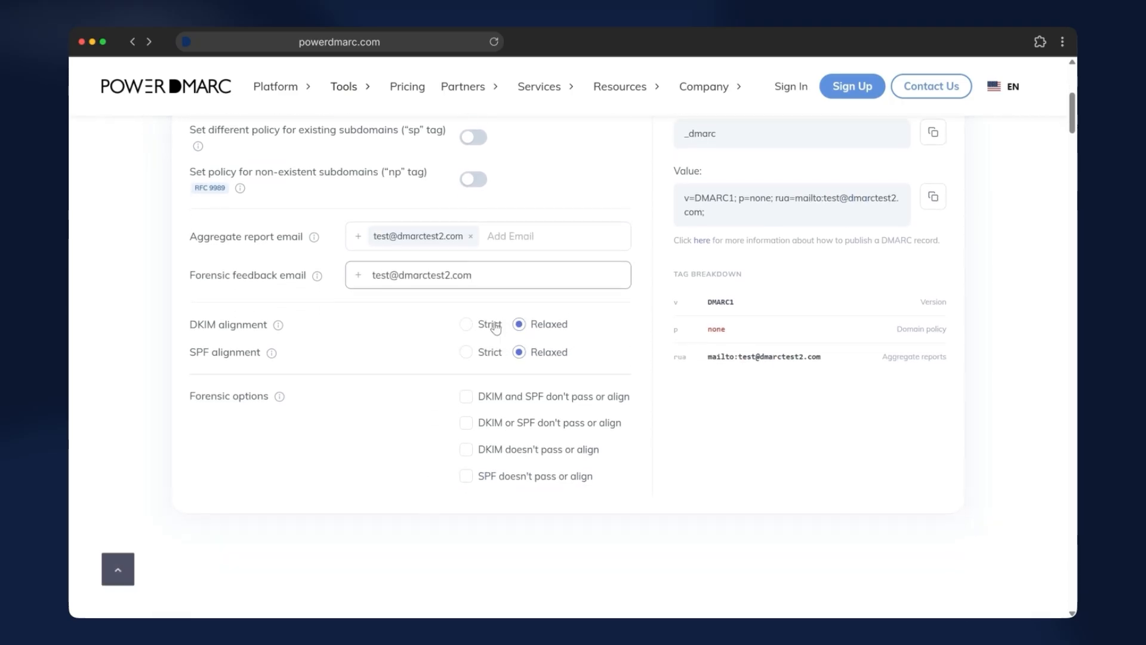
{"action": "left_click", "coordinate": [465, 356]}
{"action": "left_click", "coordinate": [465, 384]}
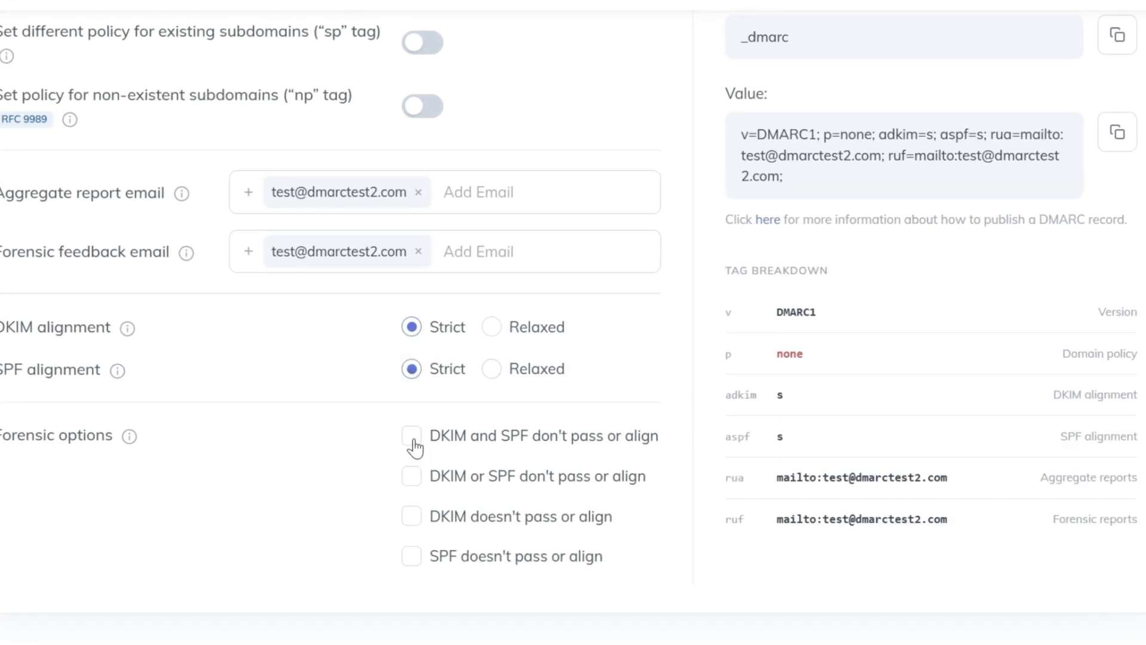
{"action": "left_click", "coordinate": [411, 480]}
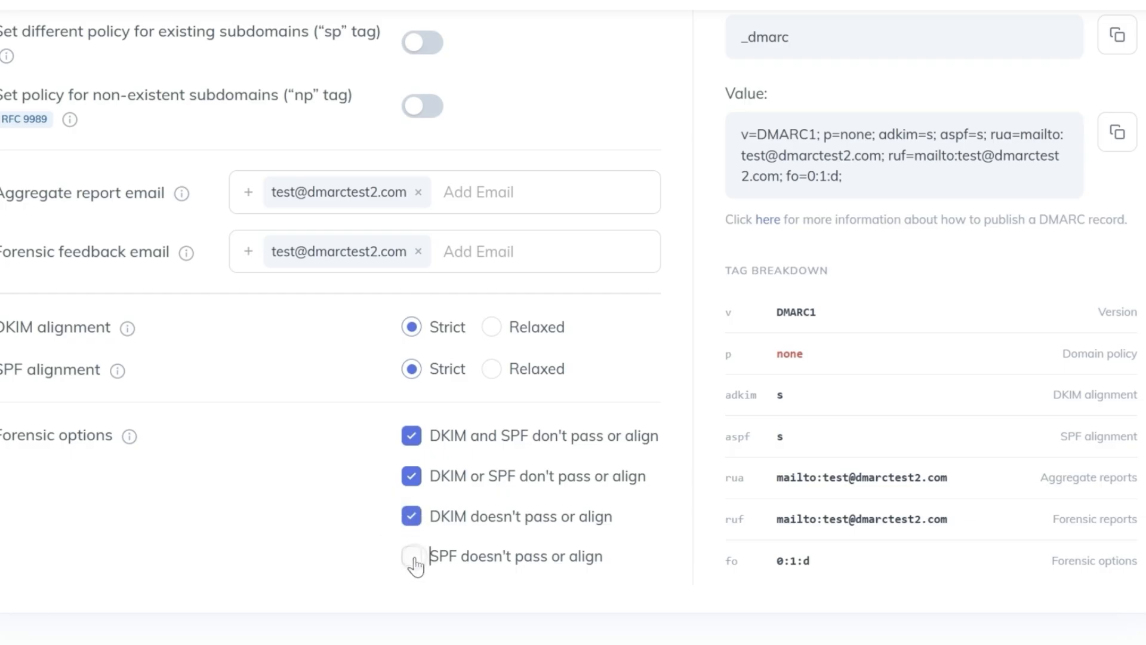
{"action": "left_click", "coordinate": [413, 557]}
Copy the generated record and add it in Namecheap as a TXT record with host _dmarc, then save it
{"action": "scroll", "coordinate": [686, 505], "scroll_direction": "up", "scroll_amount": 5}
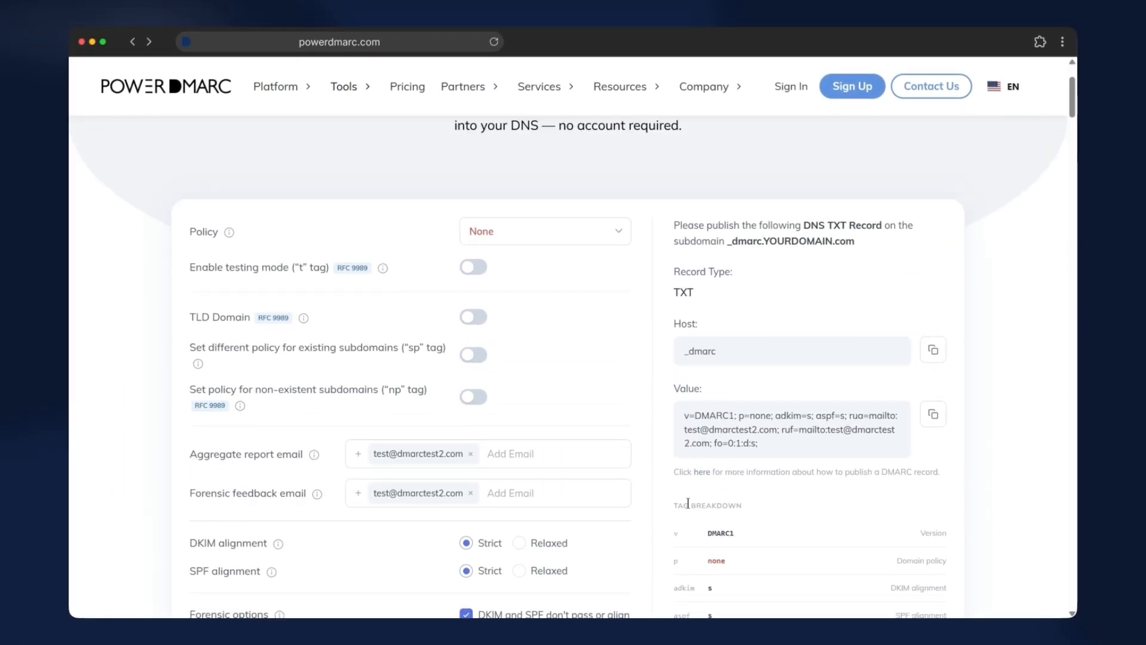
{"action": "scroll", "coordinate": [857, 416], "scroll_direction": "down", "scroll_amount": 1}
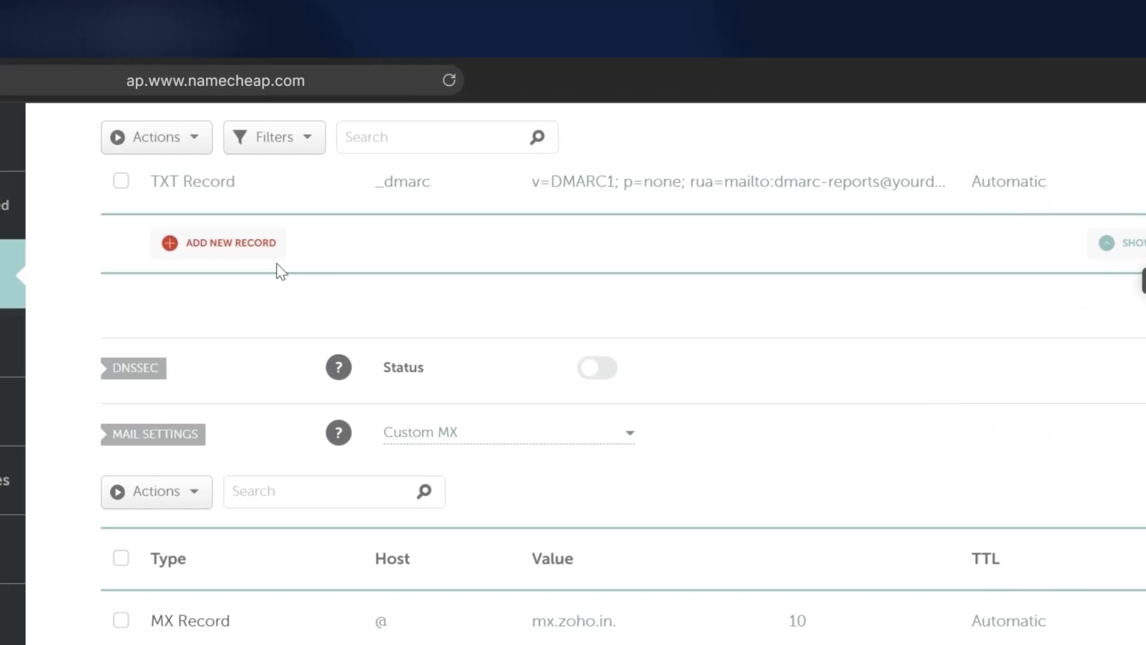
{"action": "left_click", "coordinate": [274, 257]}
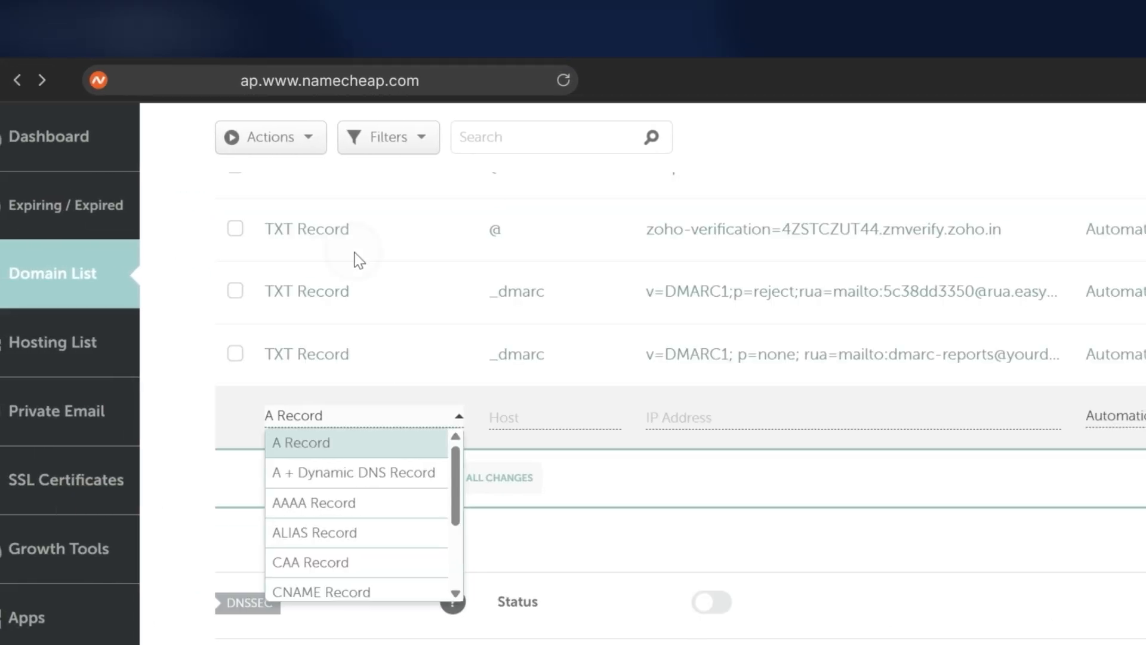
{"action": "scroll", "coordinate": [396, 542], "scroll_direction": "down", "scroll_amount": 3}
{"action": "scroll", "coordinate": [396, 542], "scroll_direction": "down", "scroll_amount": 1}
{"action": "left_click", "coordinate": [376, 553]}
{"action": "left_click", "coordinate": [513, 417]}
{"action": "type", "text": "_dmarc"}
{"action": "left_click", "coordinate": [740, 417]}
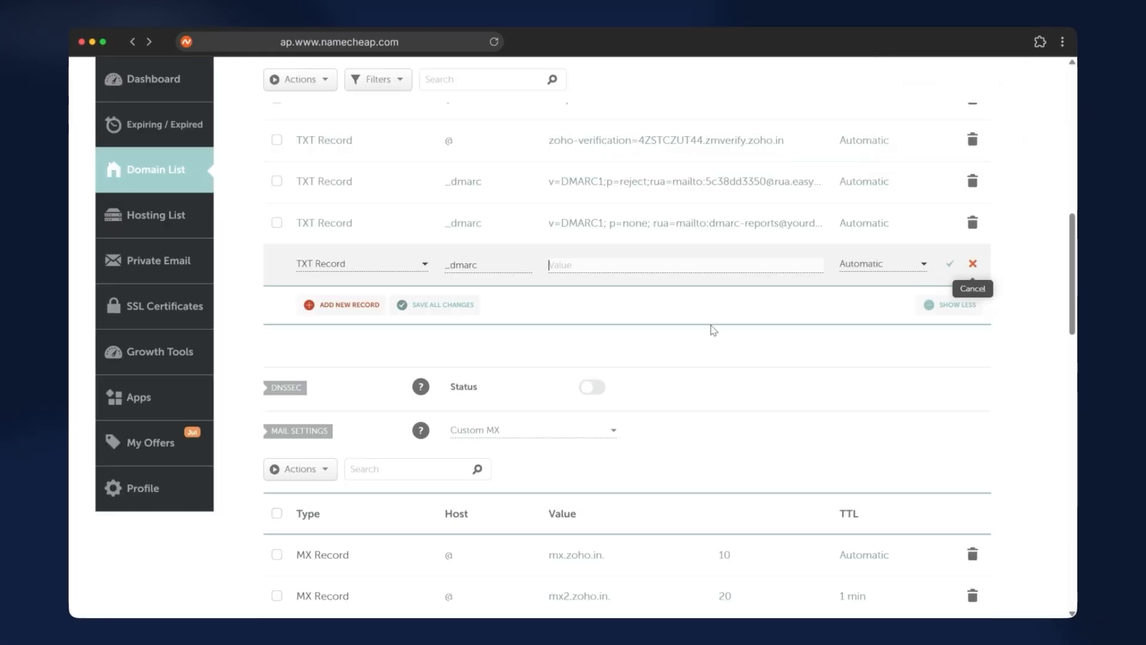
{"action": "left_click", "coordinate": [950, 264]}
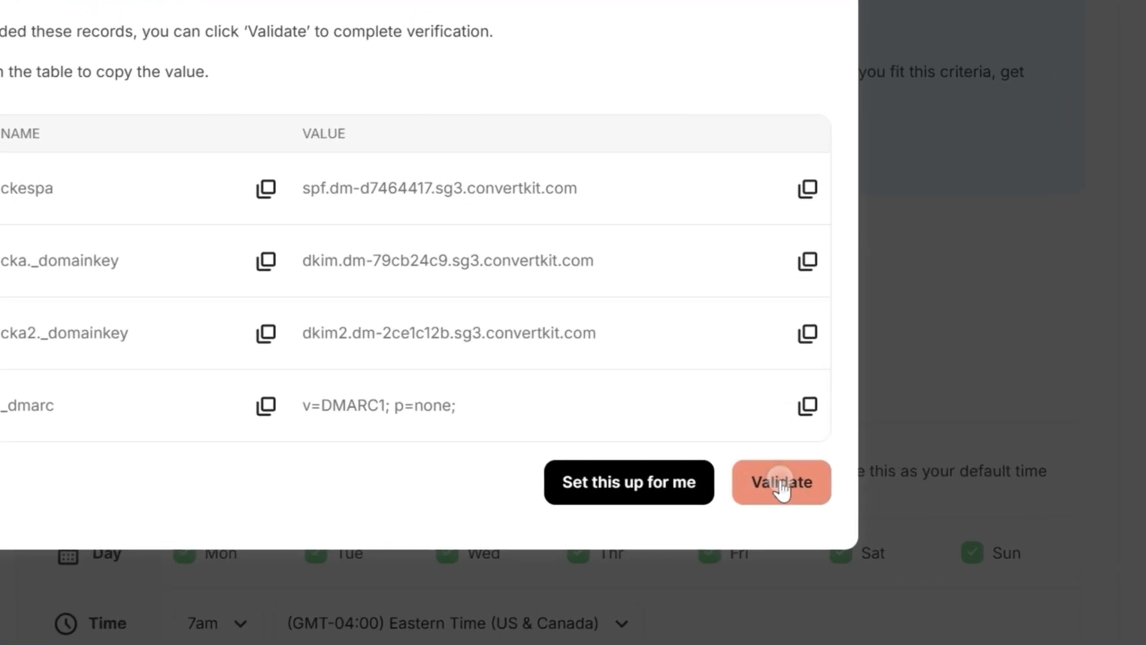
Validate the sending domain in Kit
{"action": "left_click", "coordinate": [822, 523]}
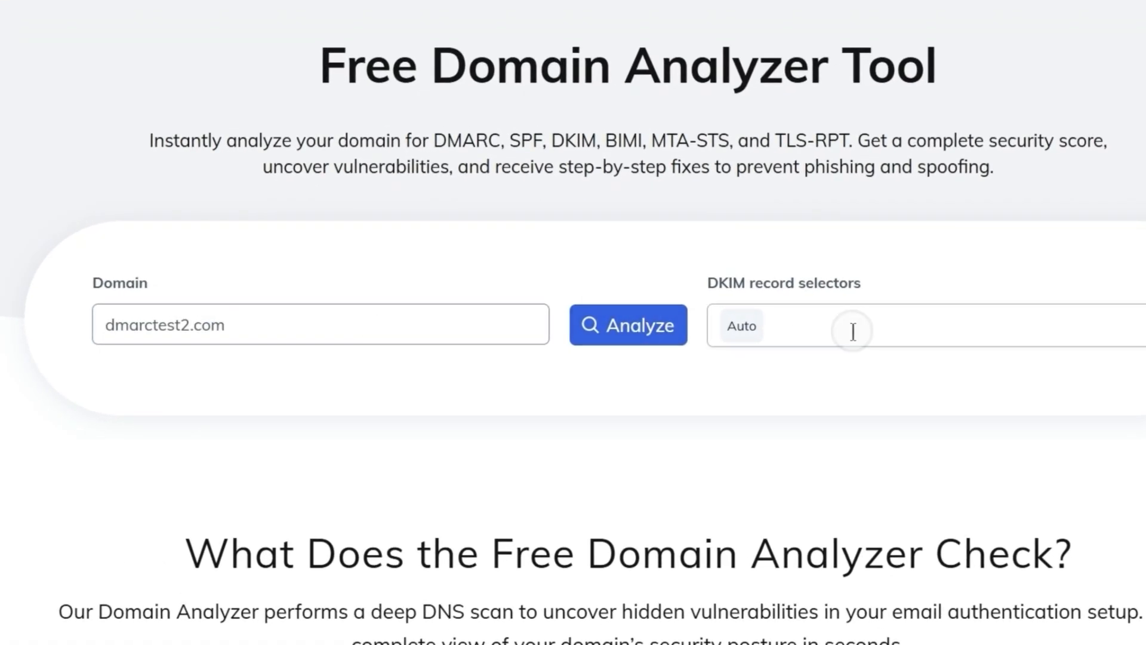
Analyze dmarctest2.com in PowerDMARC's Domain Analyzer with the DKIM selector cka added
{"action": "left_click", "coordinate": [853, 332]}
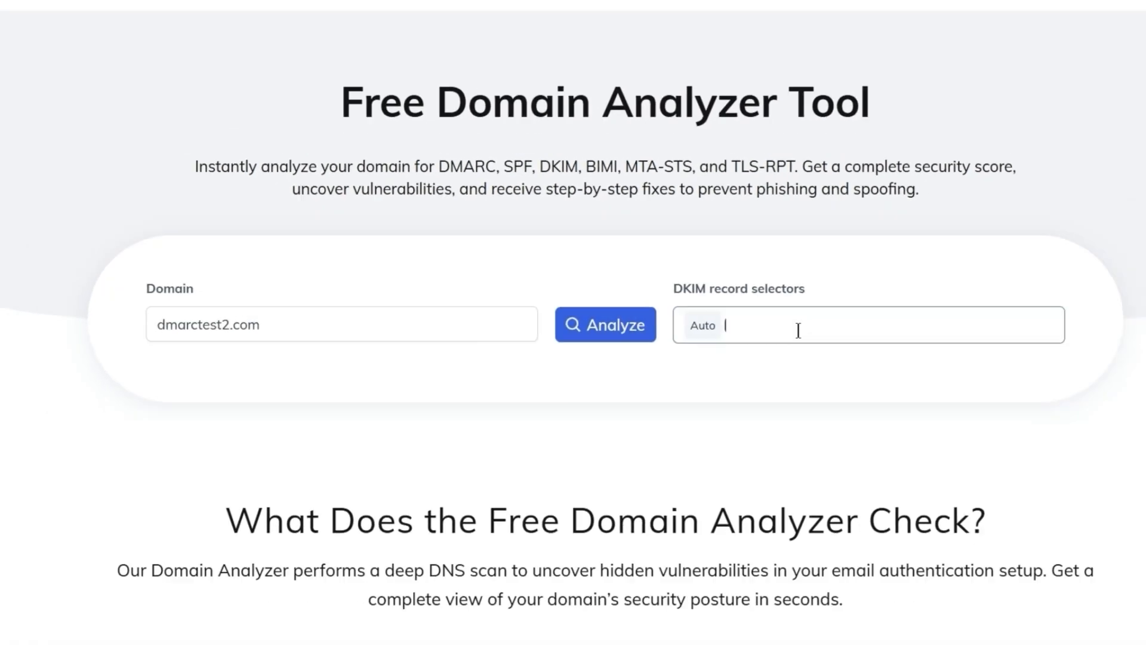
{"action": "type", "text": "cka"}
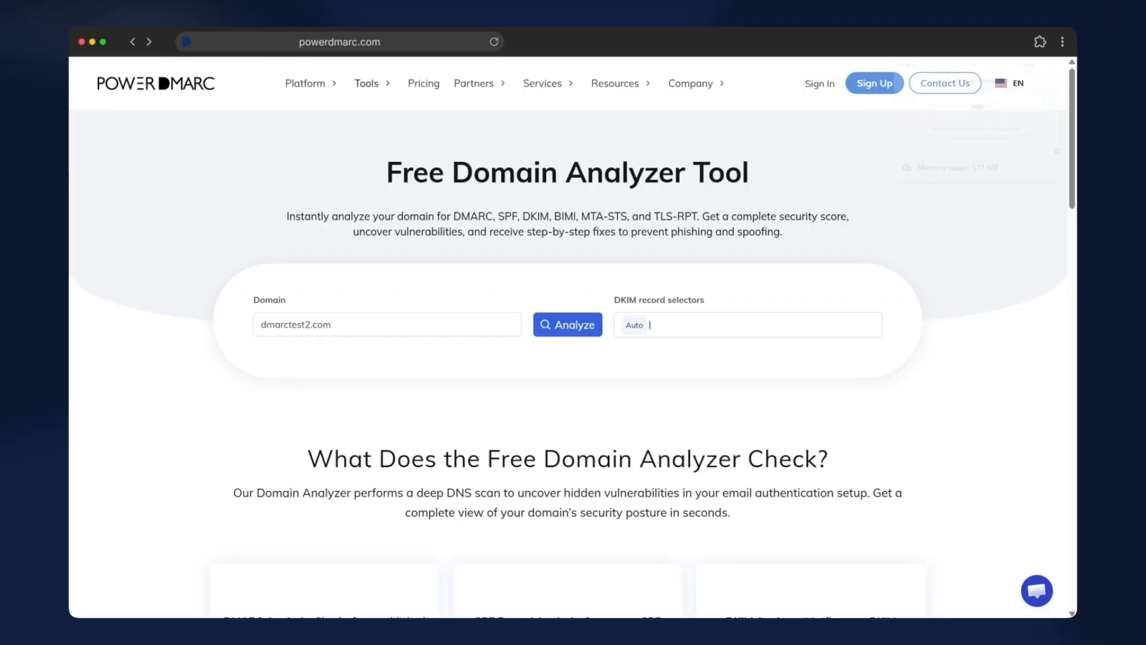
{"action": "left_click", "coordinate": [675, 321]}
{"action": "type", "text": "cka"}
{"action": "key", "text": "Return"}
{"action": "left_click", "coordinate": [570, 327]}
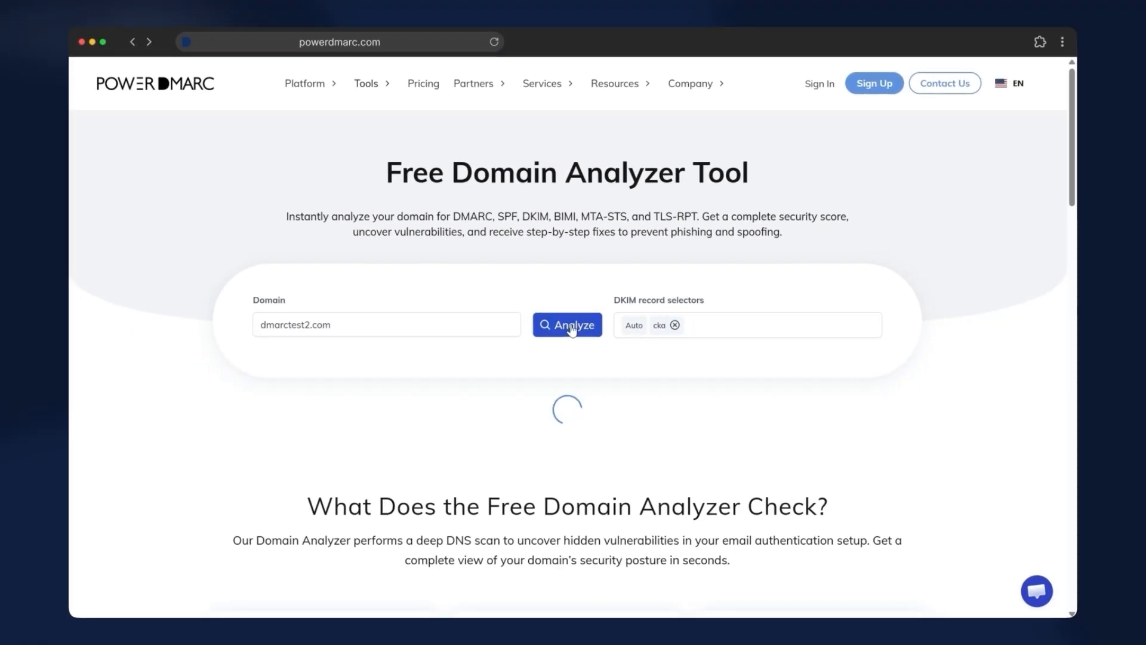
{"action": "scroll", "coordinate": [573, 331], "scroll_direction": "down", "scroll_amount": 3}
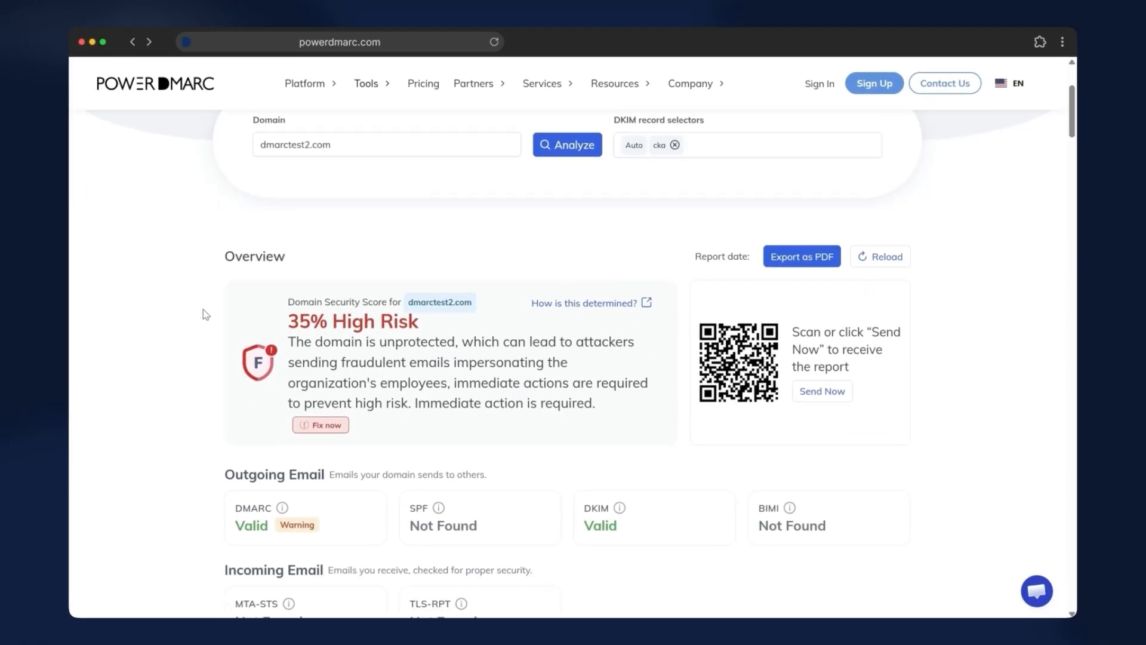
Review the domain analysis report's DMARC, SPF, DKIM, DNS infrastructure and observation sections for dmarctest2.com
{"action": "scroll", "coordinate": [280, 398], "scroll_direction": "down", "scroll_amount": 1}
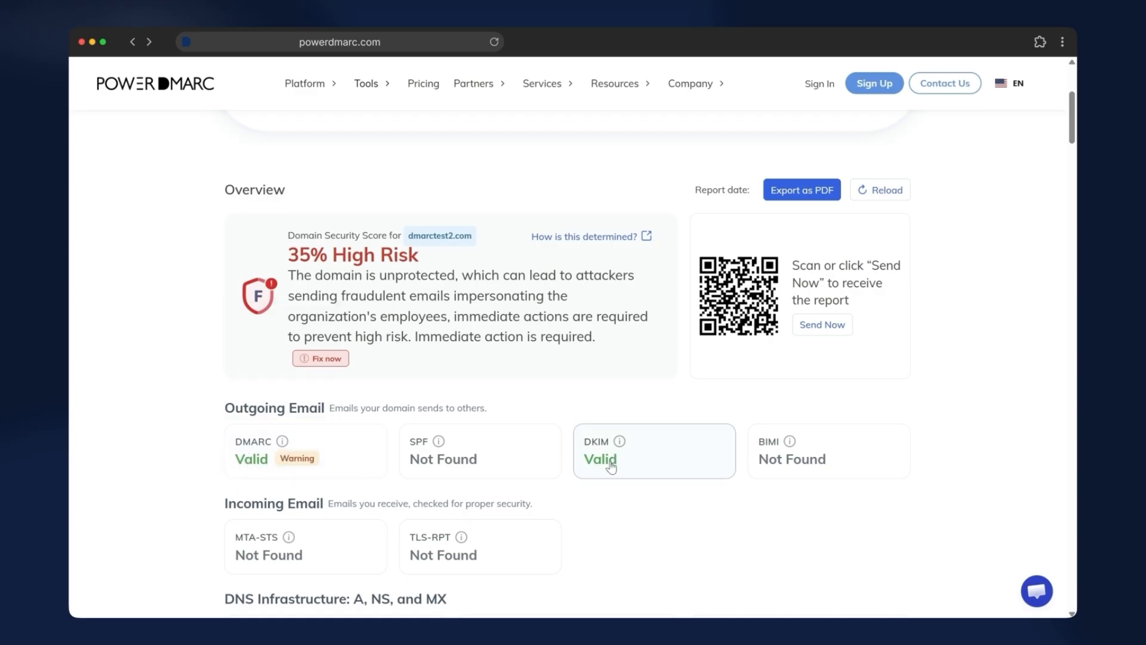
{"action": "scroll", "coordinate": [612, 468], "scroll_direction": "down", "scroll_amount": 1}
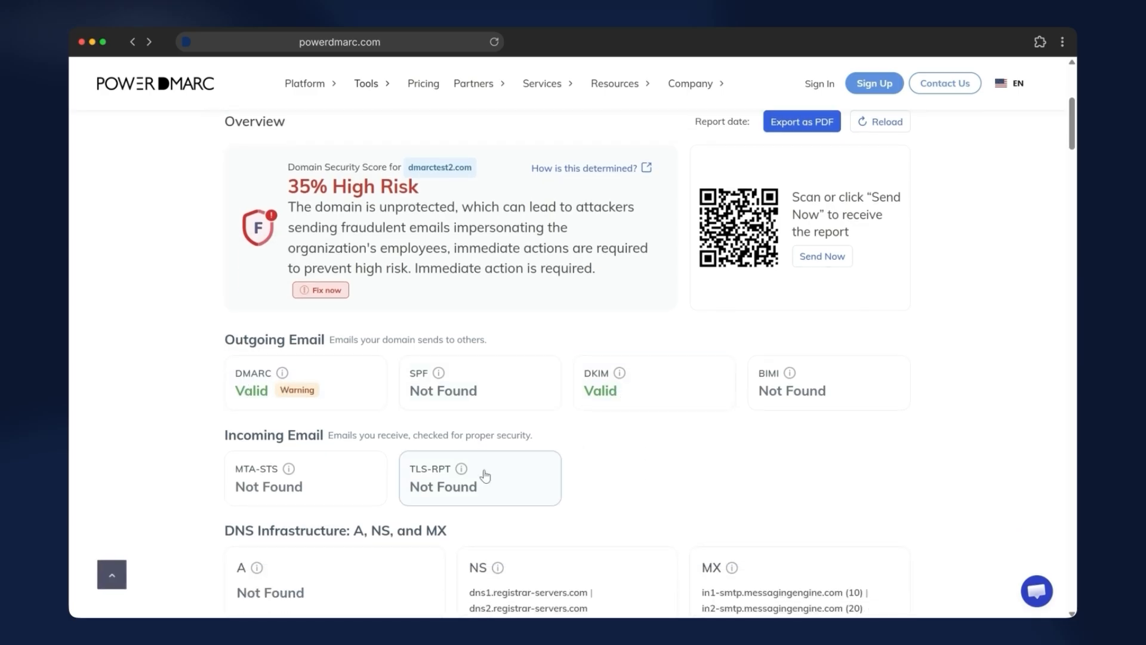
{"action": "scroll", "coordinate": [485, 475], "scroll_direction": "down", "scroll_amount": 8}
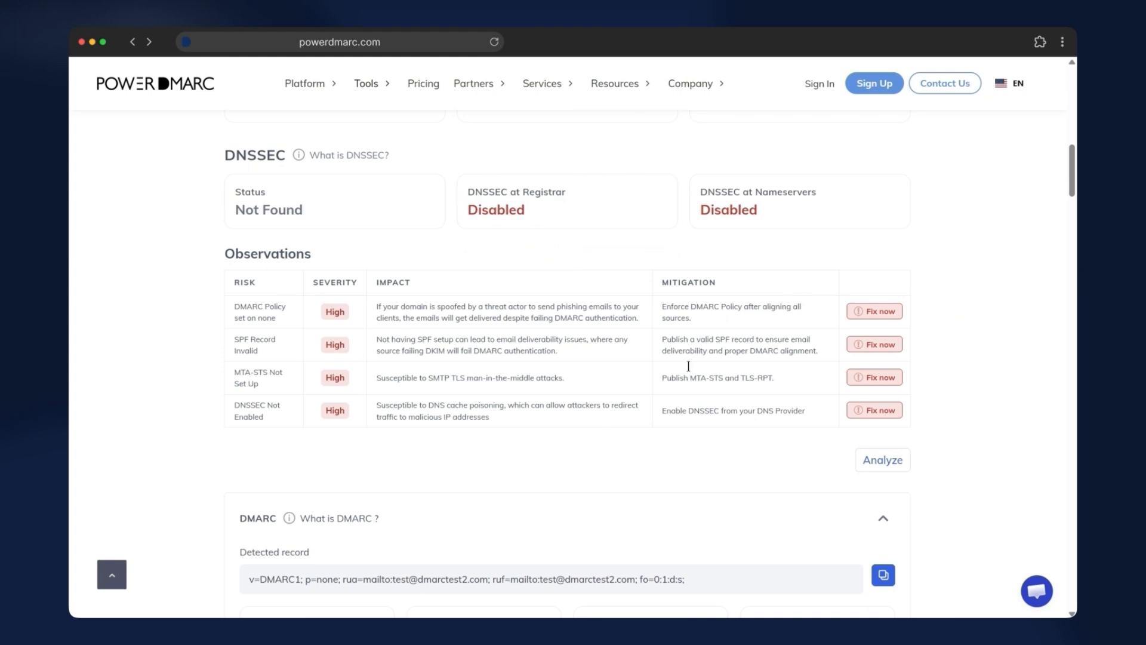
{"action": "scroll", "coordinate": [473, 413], "scroll_direction": "down", "scroll_amount": 5}
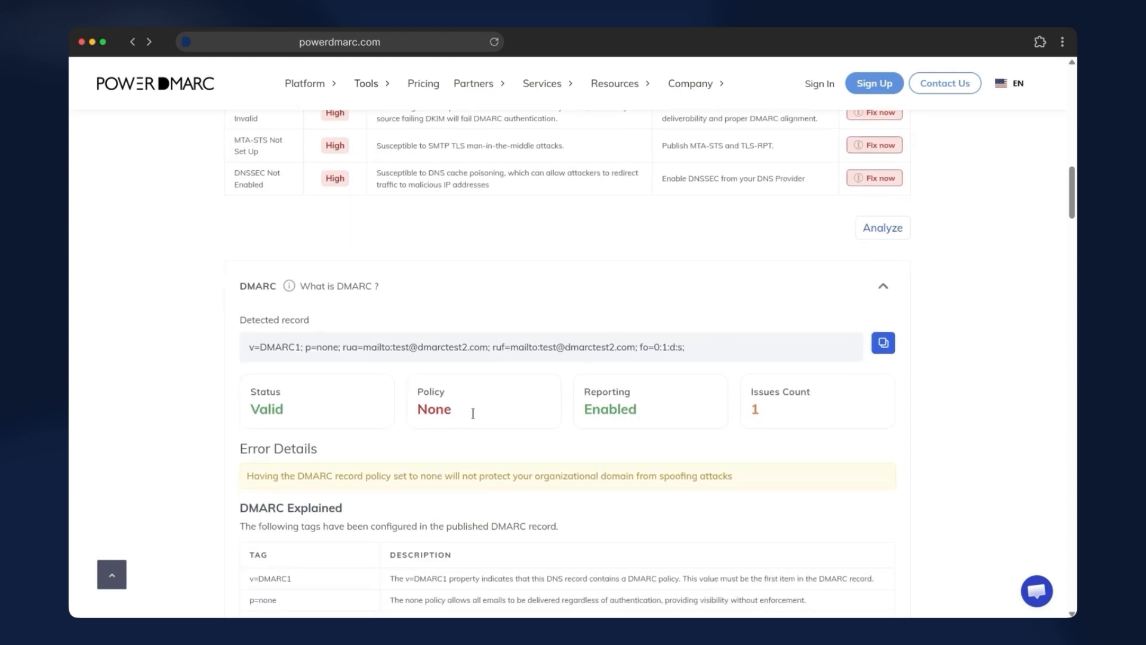
{"action": "scroll", "coordinate": [472, 417], "scroll_direction": "down", "scroll_amount": 15}
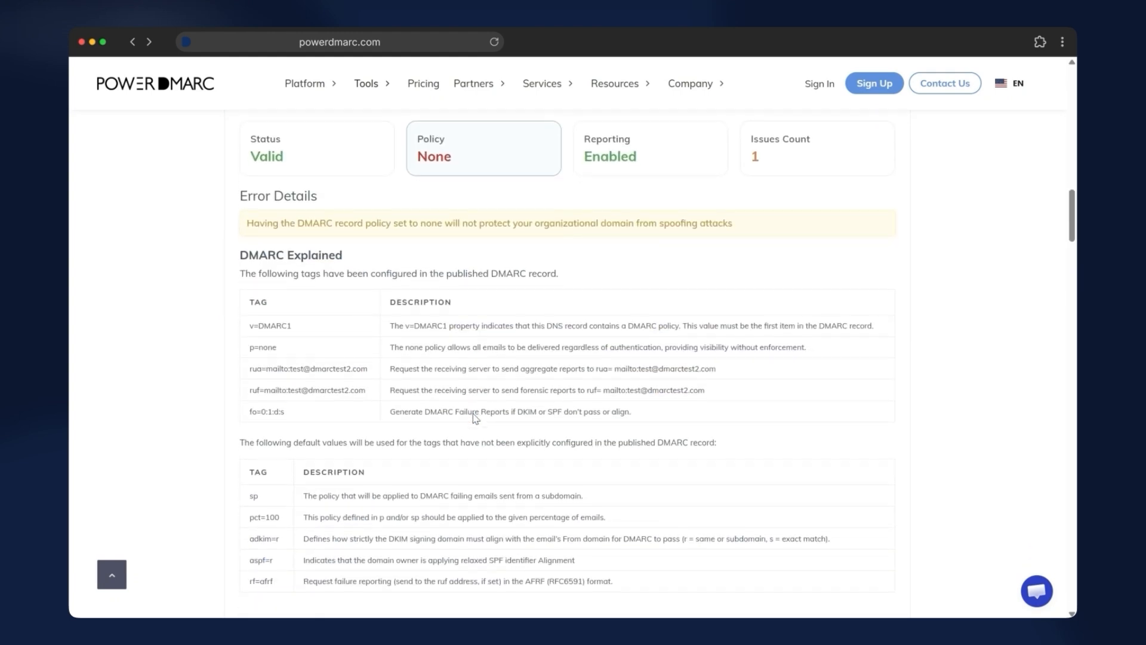
{"action": "scroll", "coordinate": [474, 417], "scroll_direction": "up", "scroll_amount": 2}
{"action": "scroll", "coordinate": [475, 417], "scroll_direction": "down", "scroll_amount": 3}
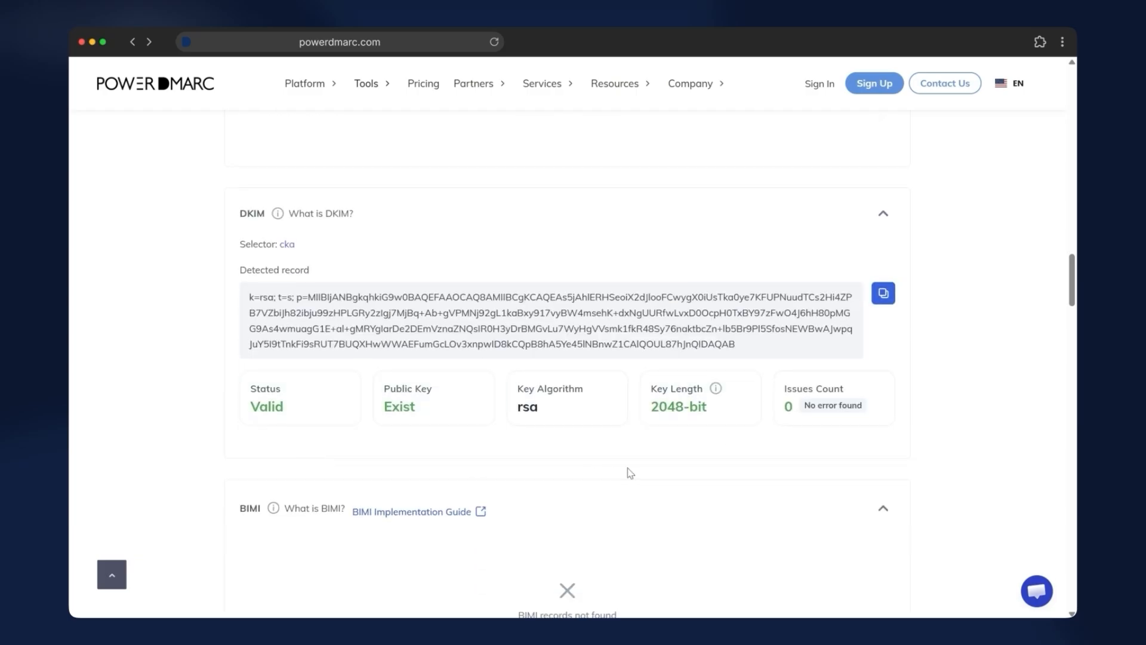
{"action": "scroll", "coordinate": [630, 473], "scroll_direction": "down", "scroll_amount": 4}
{"action": "scroll", "coordinate": [630, 473], "scroll_direction": "up", "scroll_amount": 20}
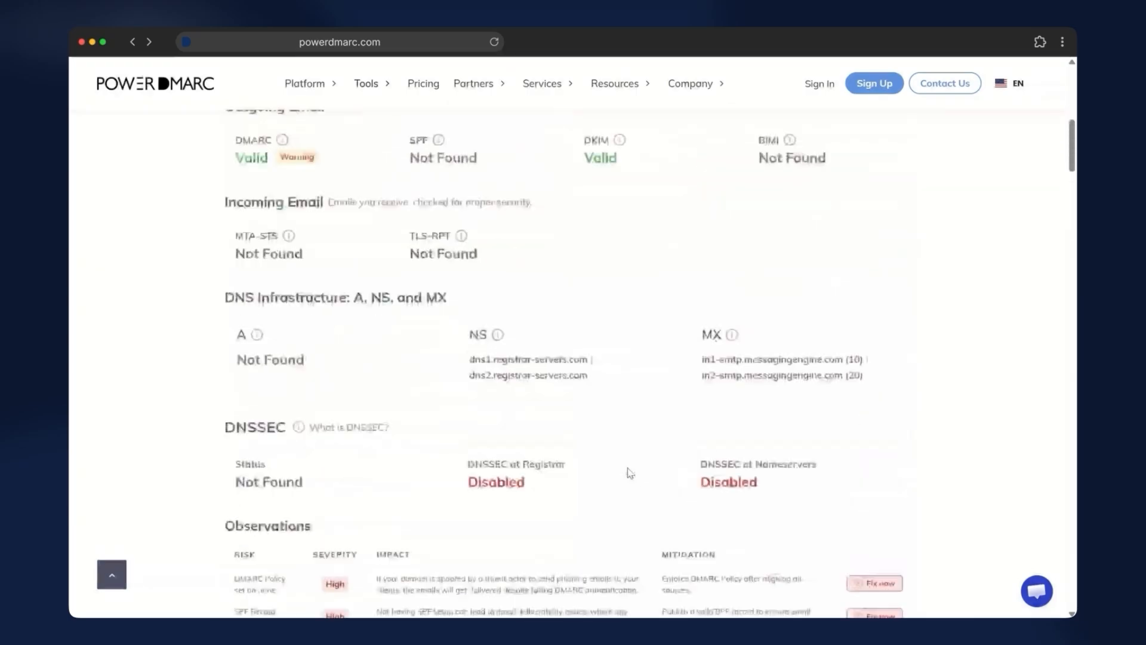